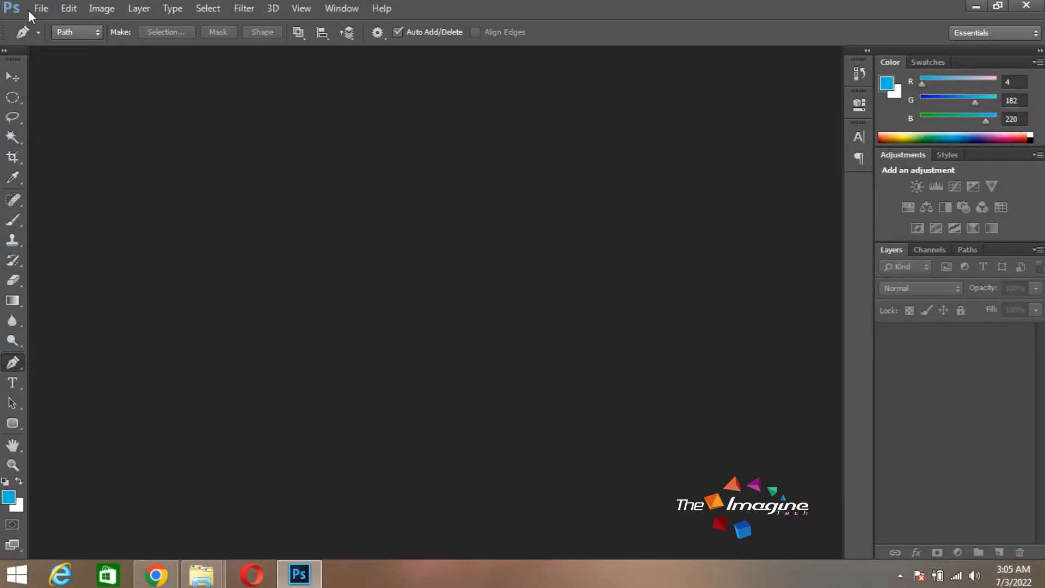
Step: Create a white 7 × 5 in, 300 ppi CMYK document named 'twitter Logo'
left_click(34, 9)
left_click(48, 23)
left_click(545, 208)
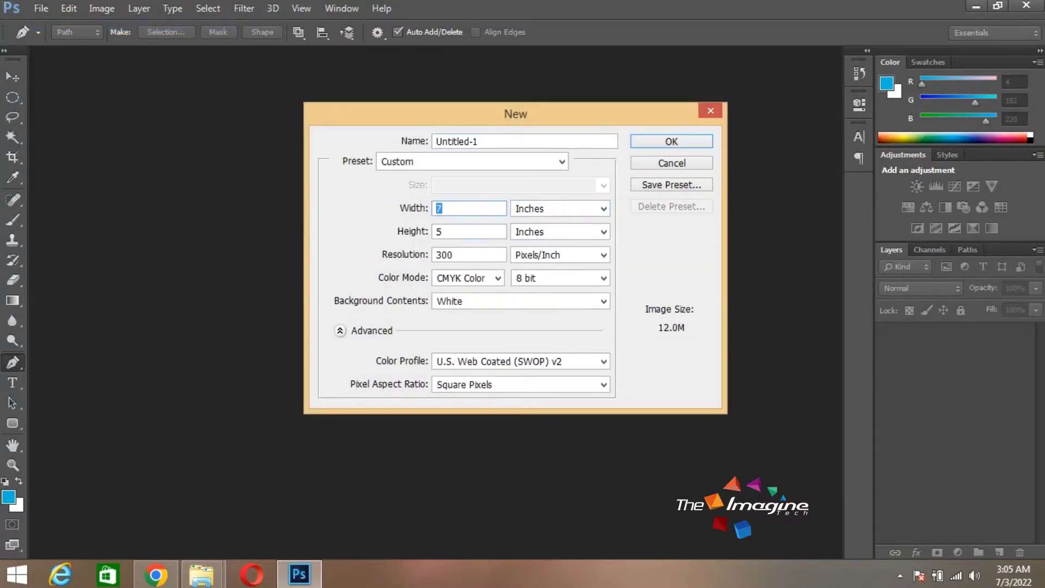
key("Tab")
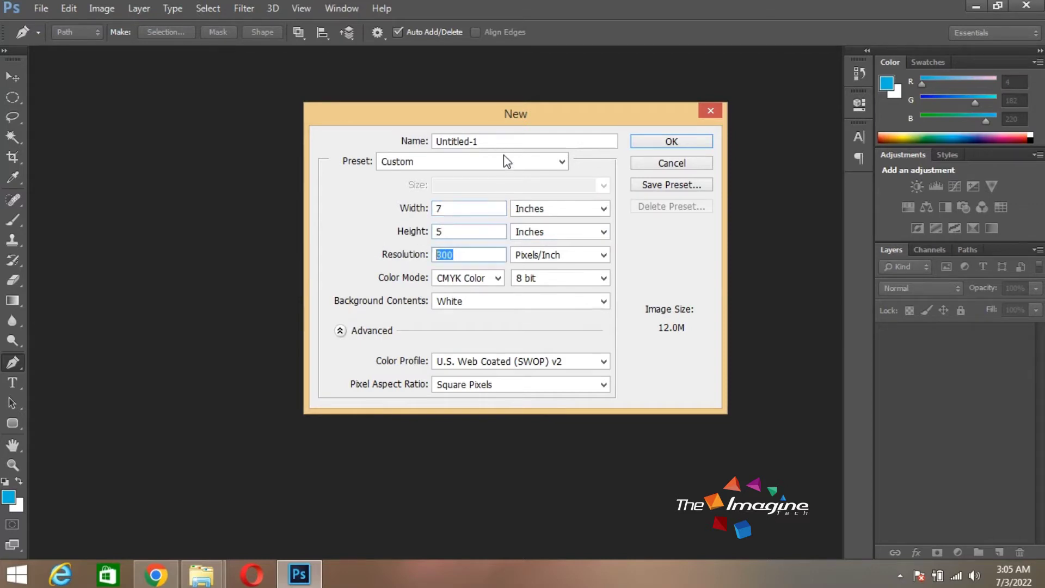
key("shift+Tab")
key("shift+Tab")
key("shift+Tab")
key("ctrl+a")
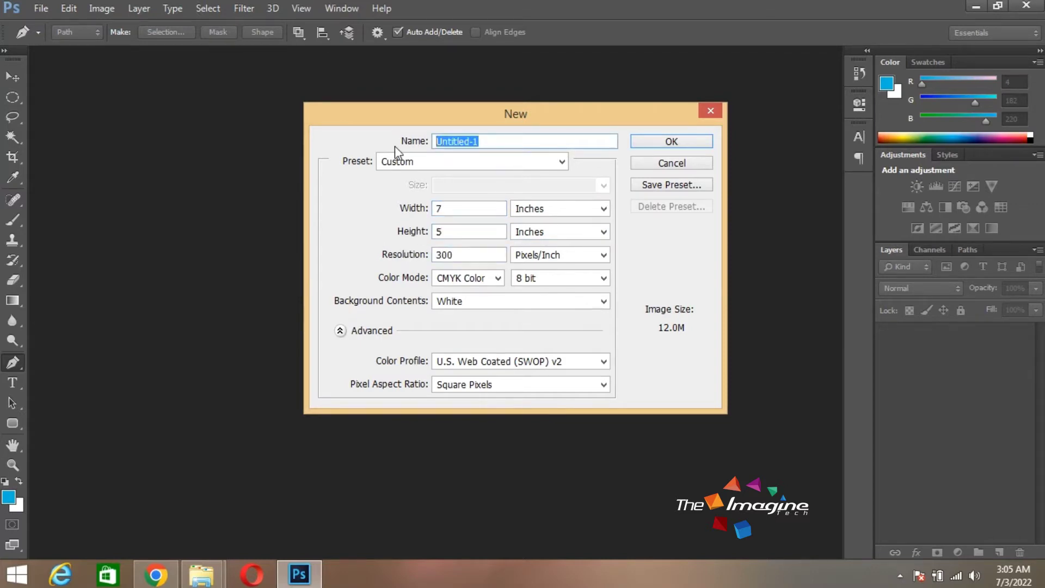
type("twitter Logo")
left_click(638, 146)
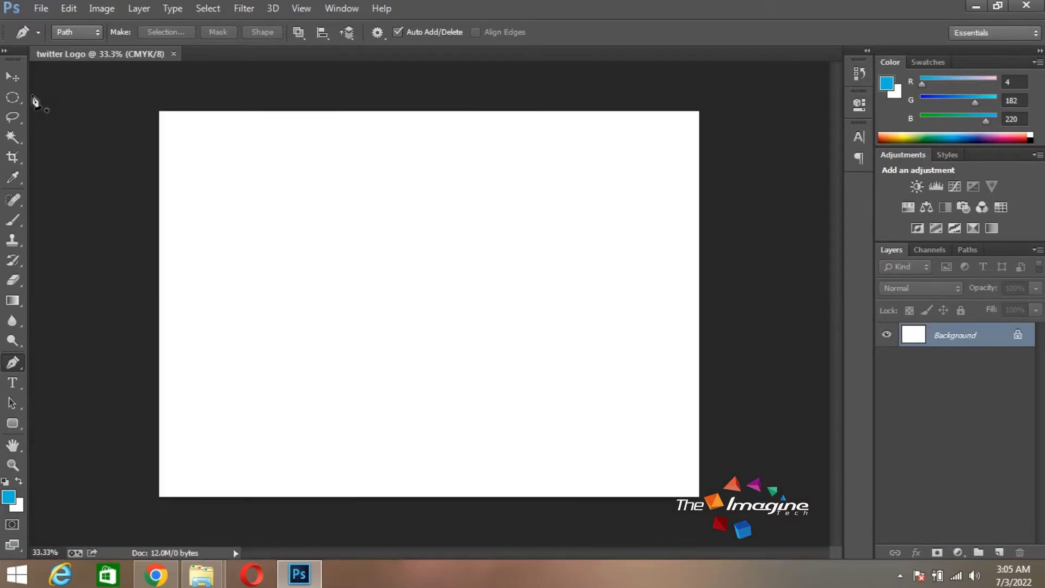
Step: On a new layer, draw a circular elliptical selection in the canvas's upper right
left_click(13, 98)
right_click(15, 99)
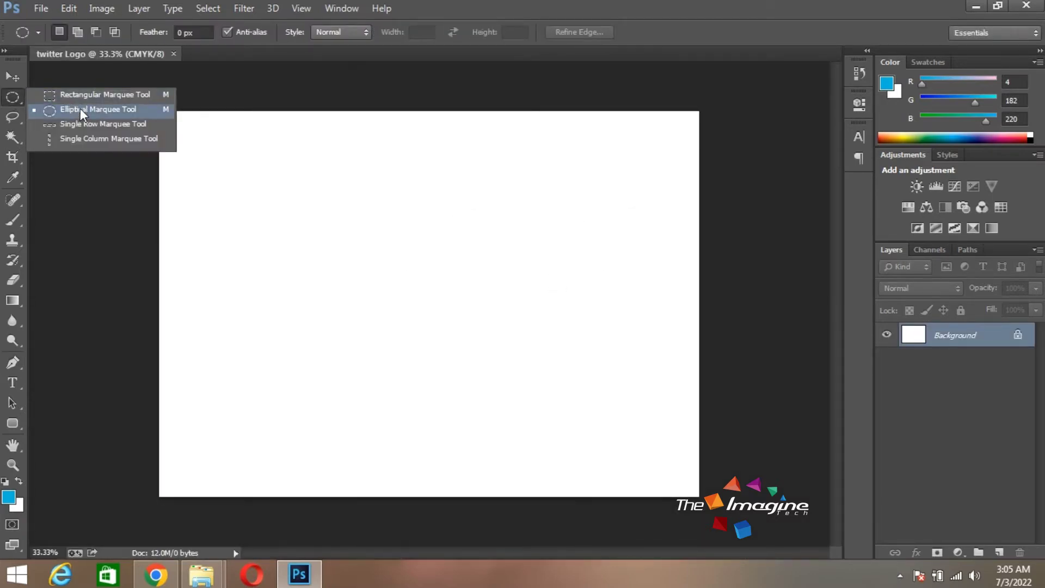
left_click(80, 109)
left_click(999, 551)
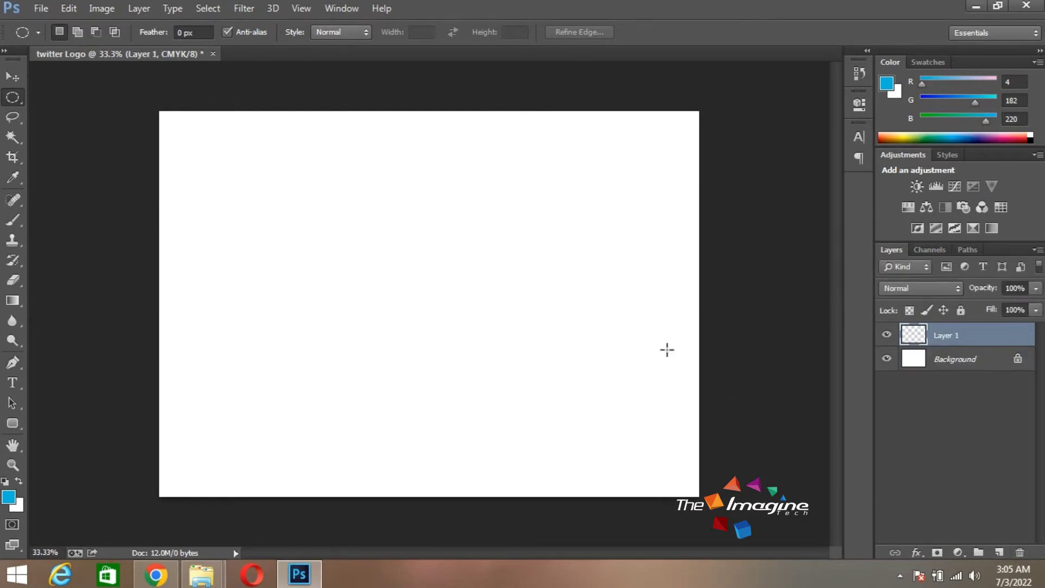
left_click_drag(537, 223, 596, 272)
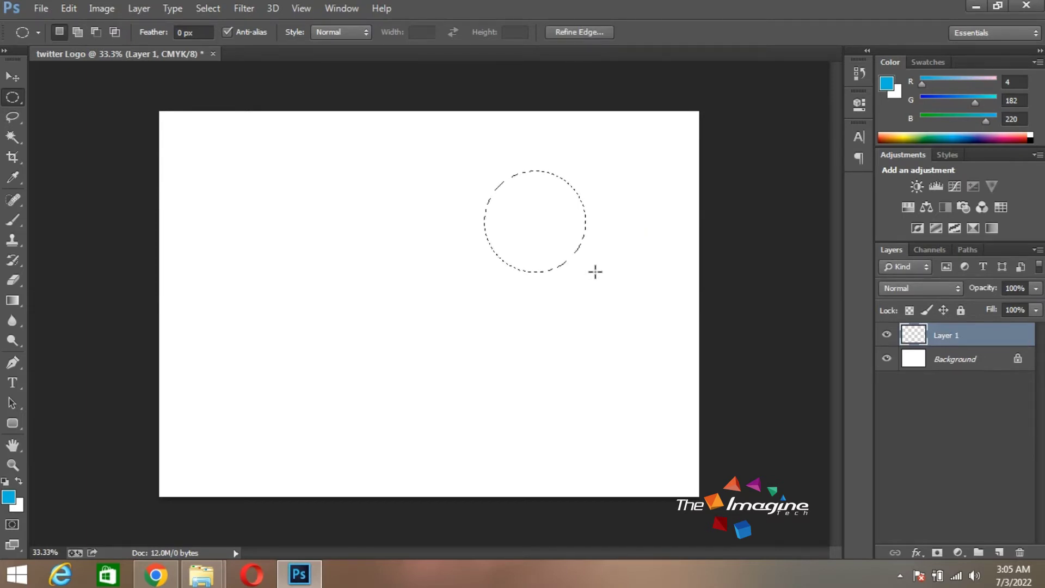
Step: Fill the circle selection with blue 00aace and deselect it
left_click(9, 496)
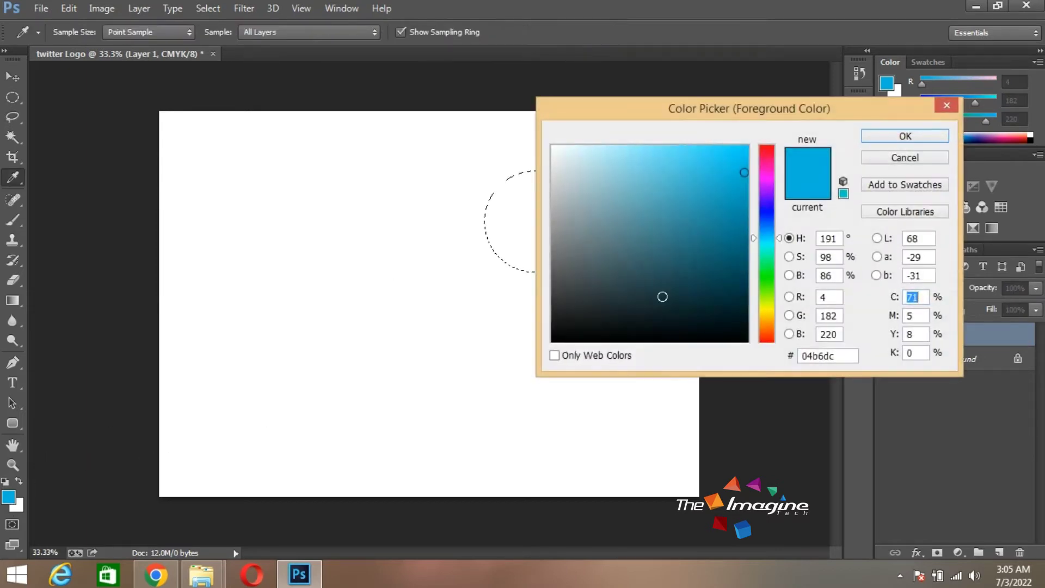
left_click(745, 175)
left_click(745, 175)
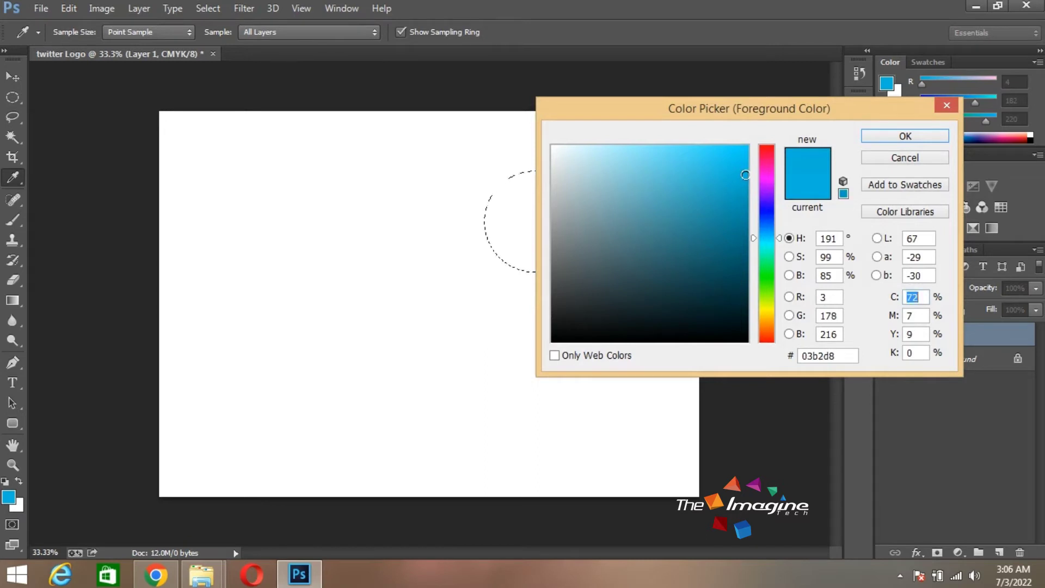
left_click(748, 182)
left_click(905, 136)
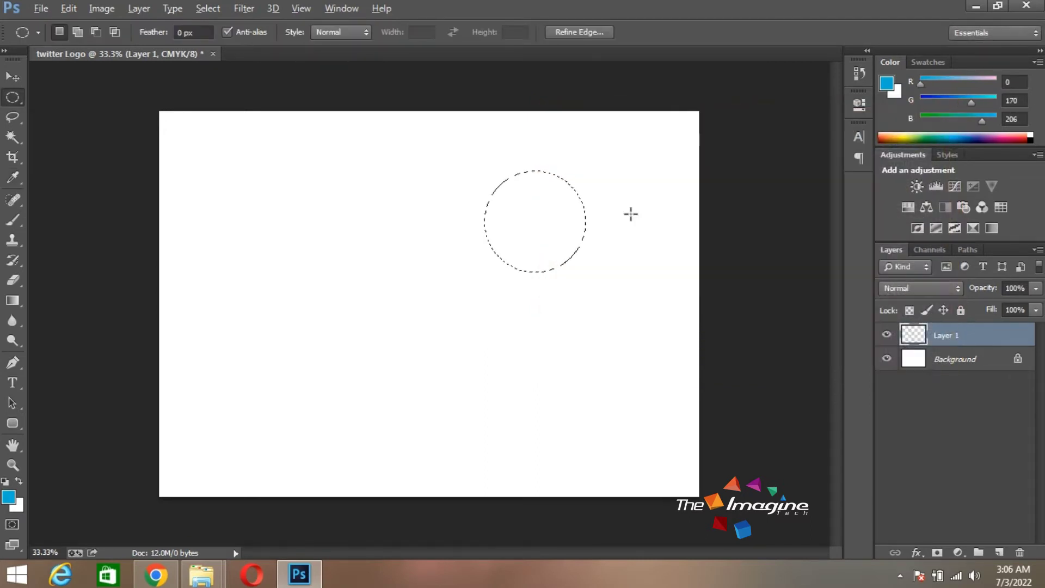
key("alt+BackSpace")
key("ctrl+d")
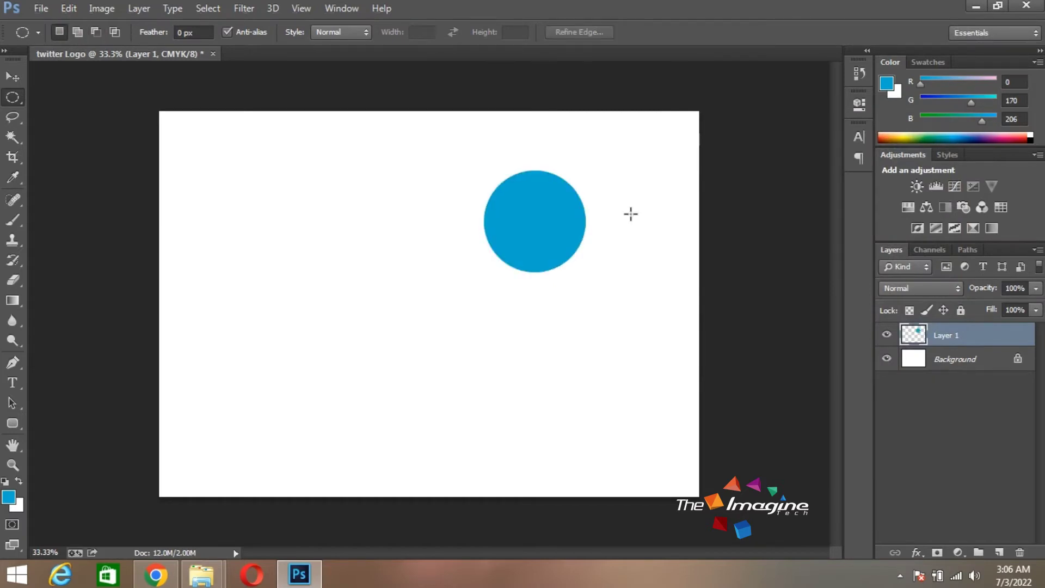
left_click(14, 364)
Step: On a new Layer 2, draw a pointed beak path jutting from the circle's upper right edge
left_click(49, 361)
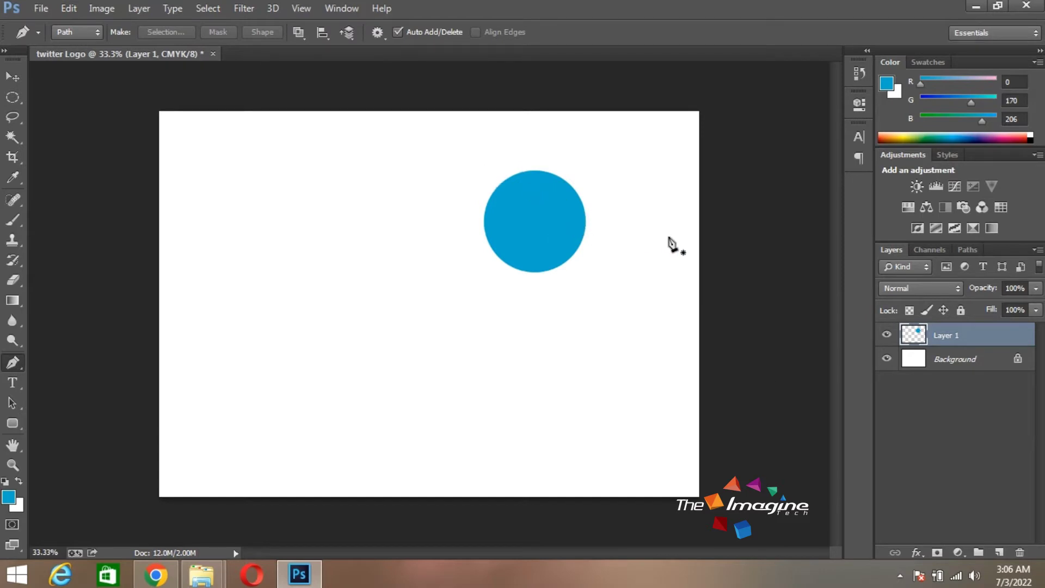
left_click(1000, 552)
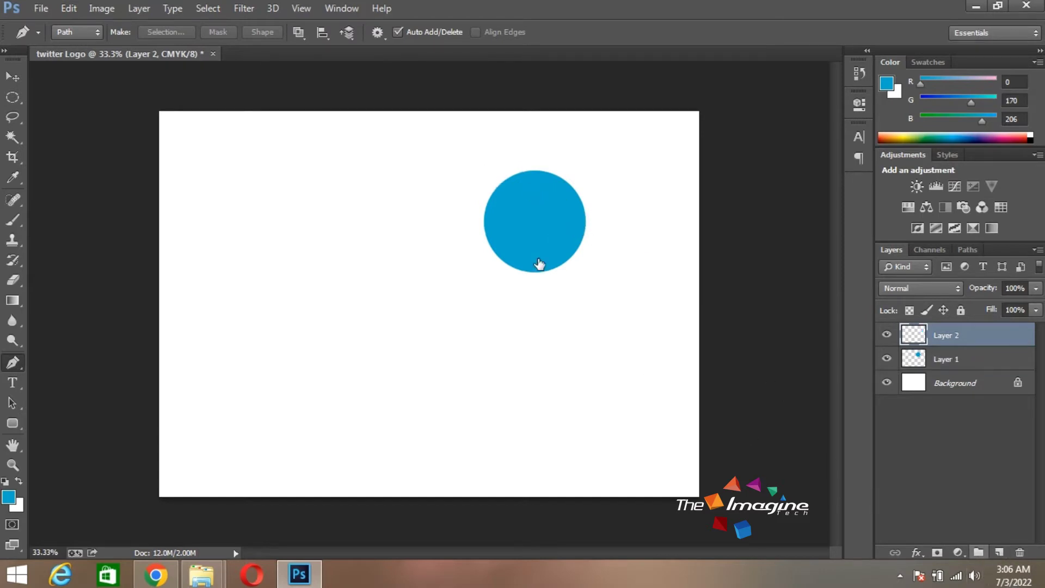
left_click(569, 197)
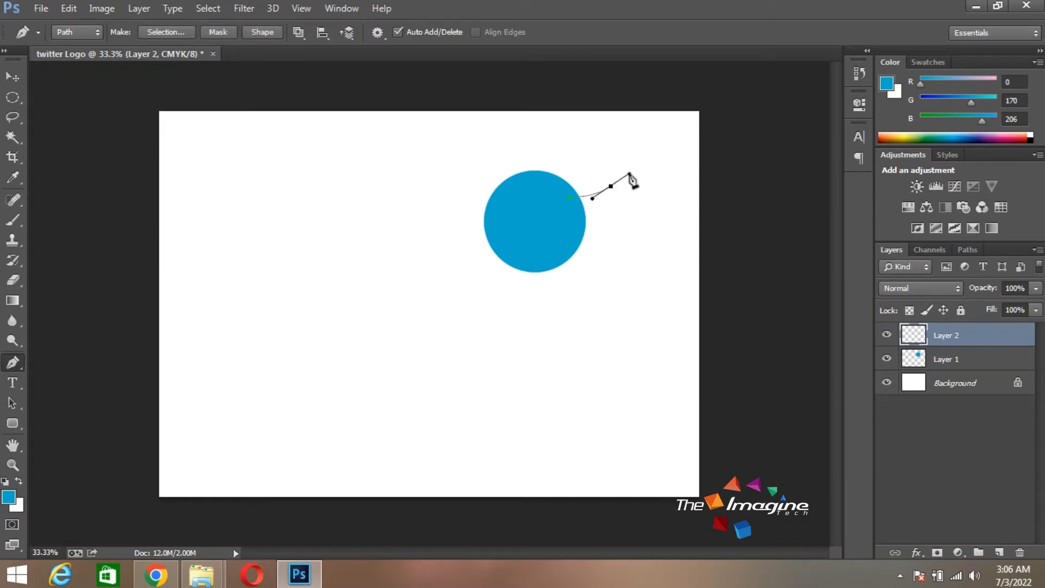
left_click(611, 186, "alt")
left_click_drag(564, 223, 553, 227)
left_click(583, 213, "alt")
left_click(569, 199)
Step: Fill the beak path with blue and duplicate it just below the original
key("ctrl+Return")
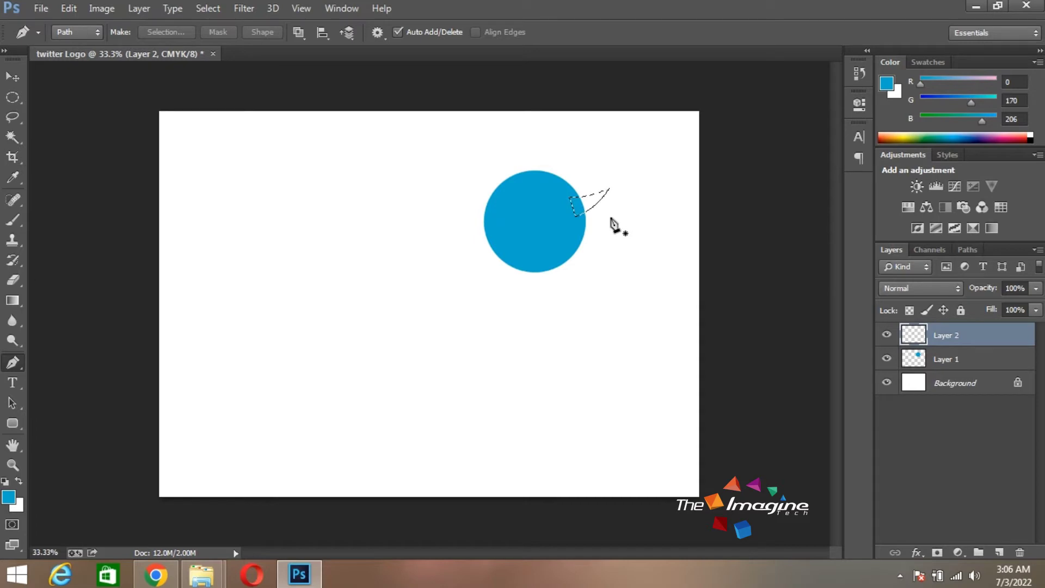
key("alt+BackSpace")
key("ctrl+d")
key("v")
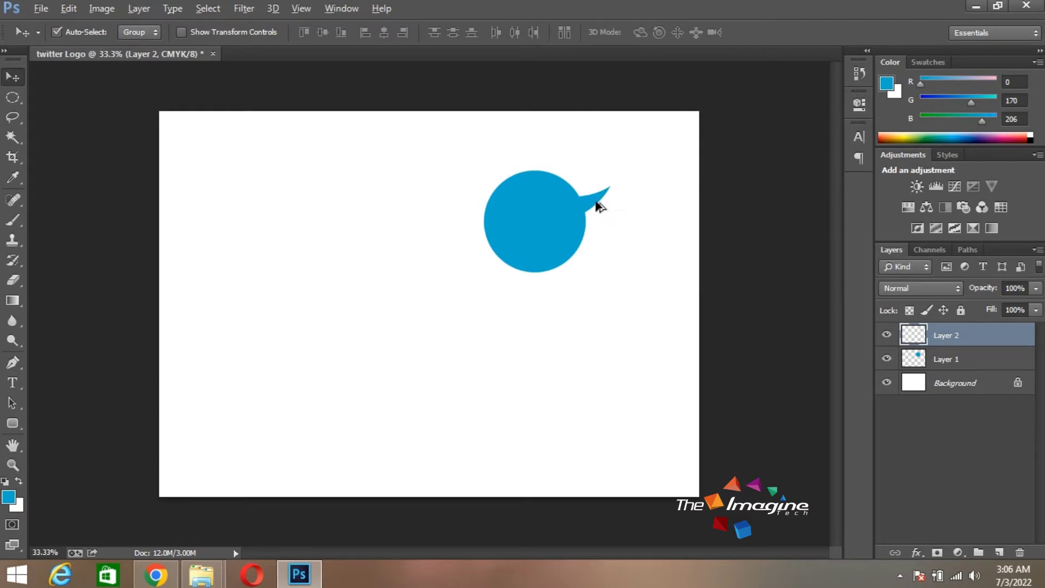
left_click_drag(596, 205, 603, 218)
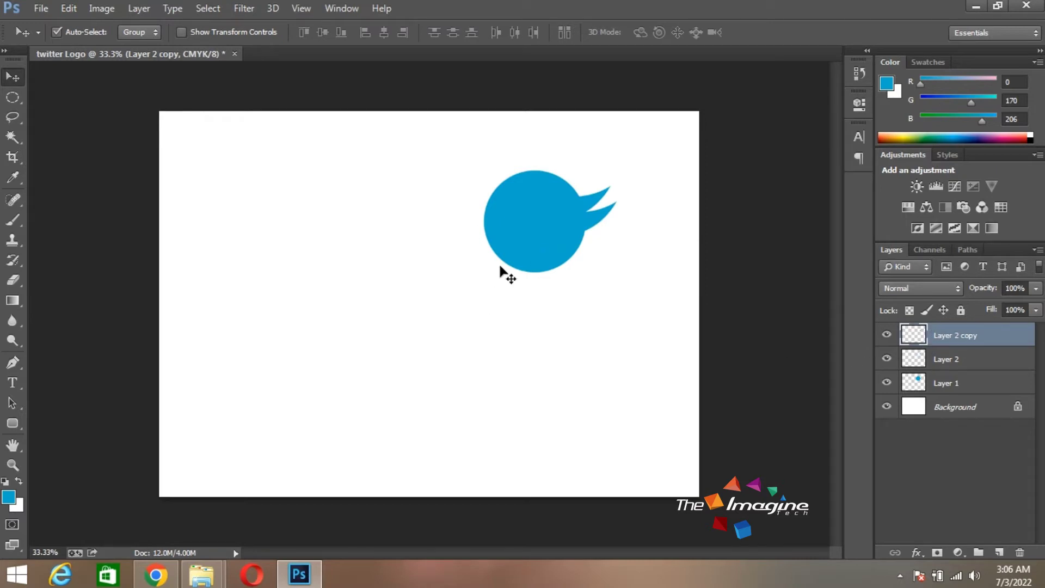
left_click(12, 361)
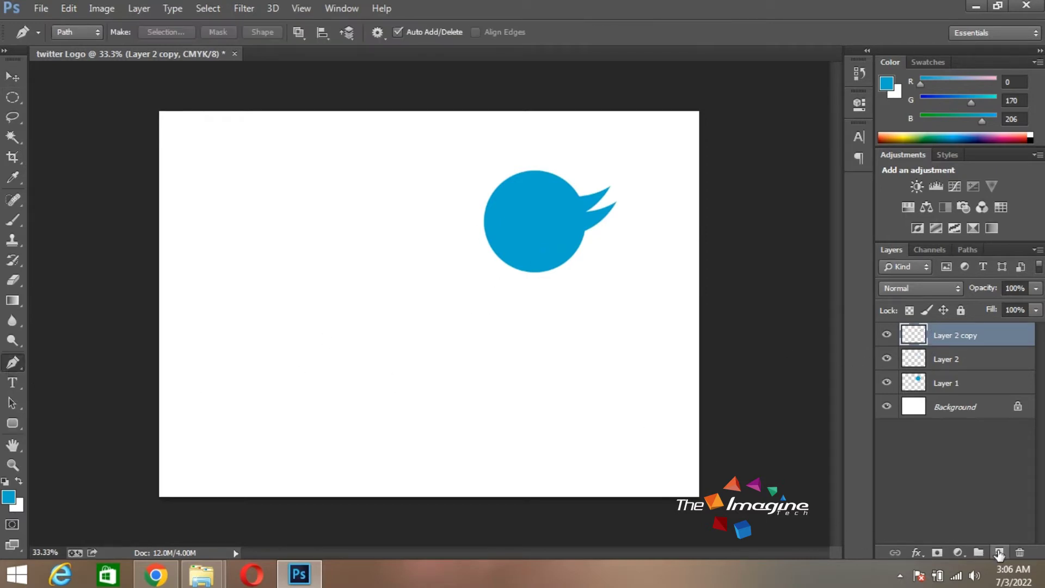
Step: On a new Layer 3, start the wing outline with a pointed tip and first feather notch
left_click(999, 552)
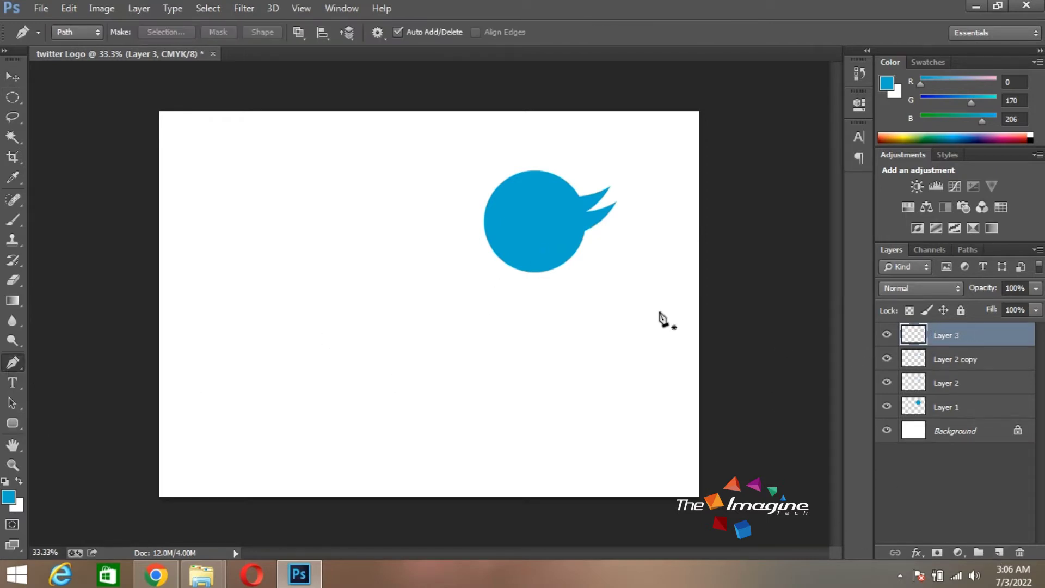
left_click(487, 233)
left_click_drag(318, 161, 271, 72)
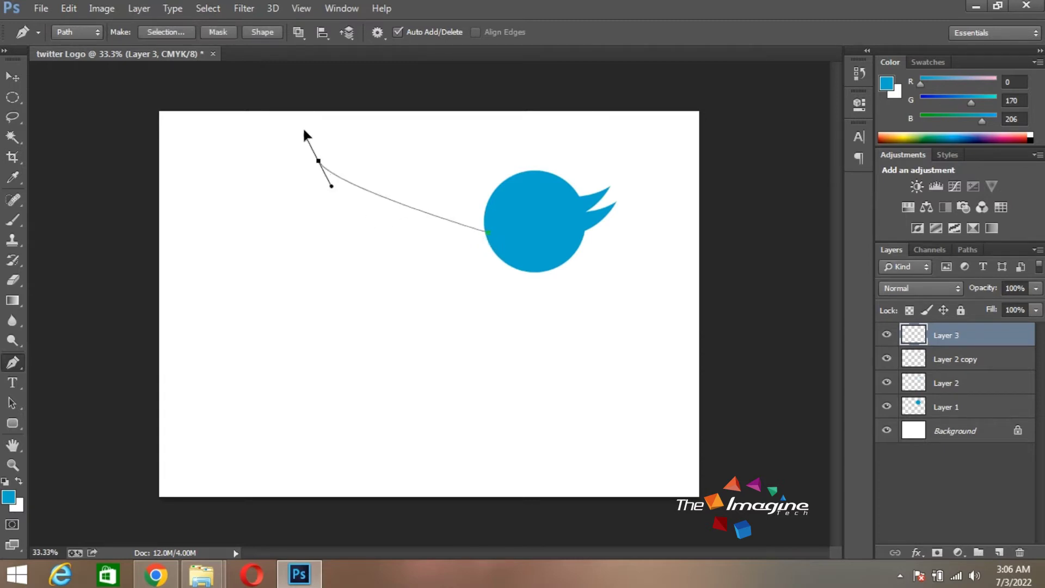
left_click(319, 161, "alt")
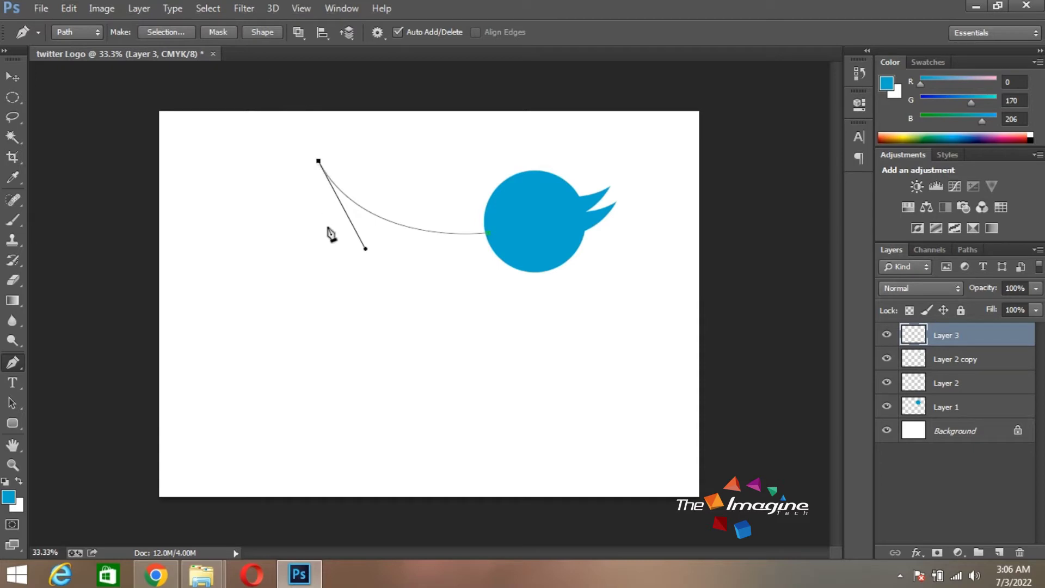
left_click_drag(327, 227, 354, 254)
left_click(327, 227, "alt")
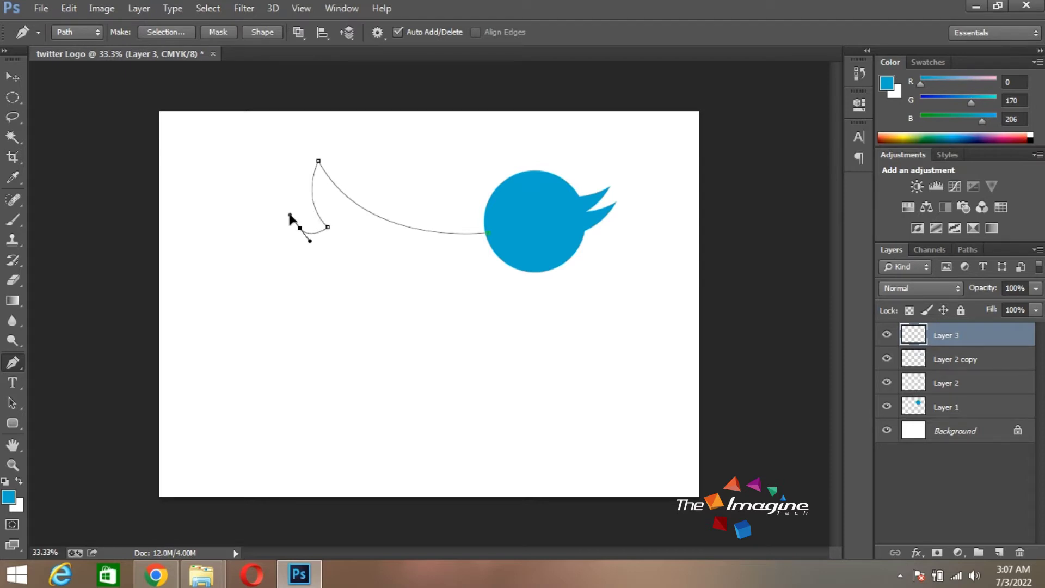
Step: Add the second and third feather points and the lowest wing tip to the outline
left_click_drag(286, 209, 287, 215)
left_click_drag(340, 268, 372, 280)
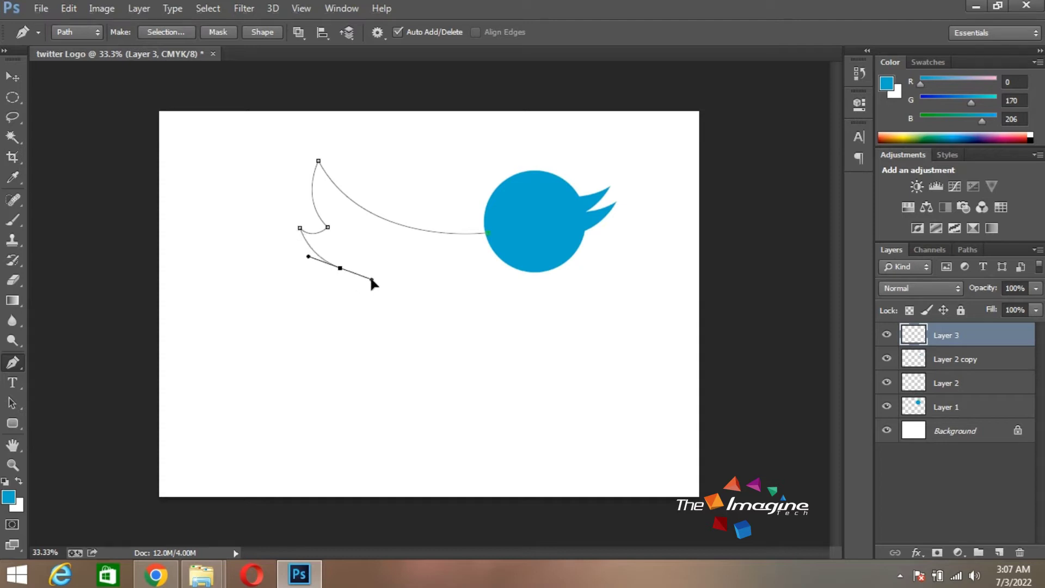
left_click(341, 268, "alt")
left_click(296, 281, "alt")
left_click_drag(356, 317, 397, 323)
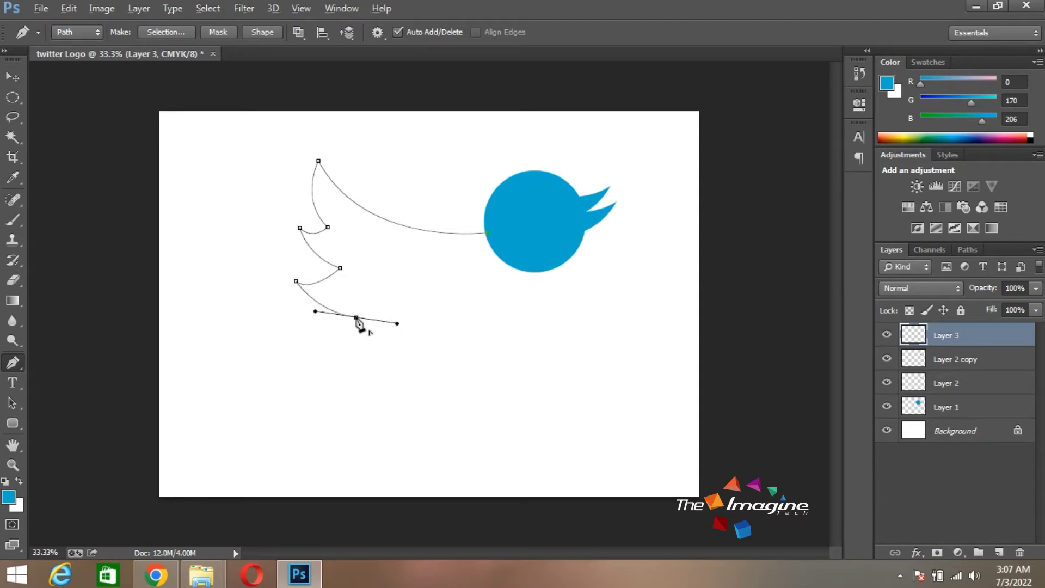
left_click(356, 316, "alt")
left_click_drag(231, 318, 176, 272)
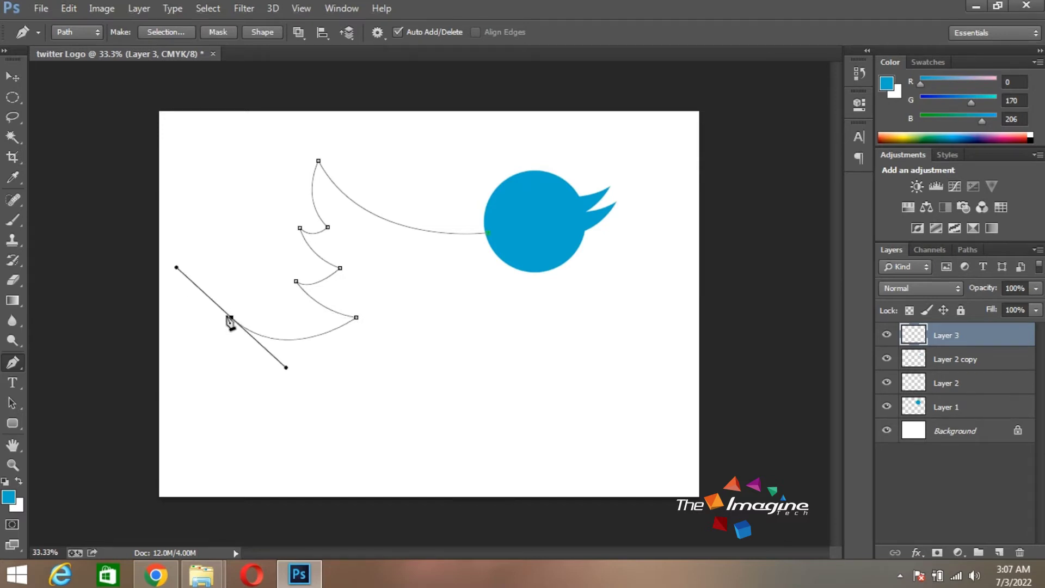
left_click(232, 317, "alt")
Step: Run the body's underside back to the beak and round the belly curve
left_click(584, 231)
left_click(410, 273)
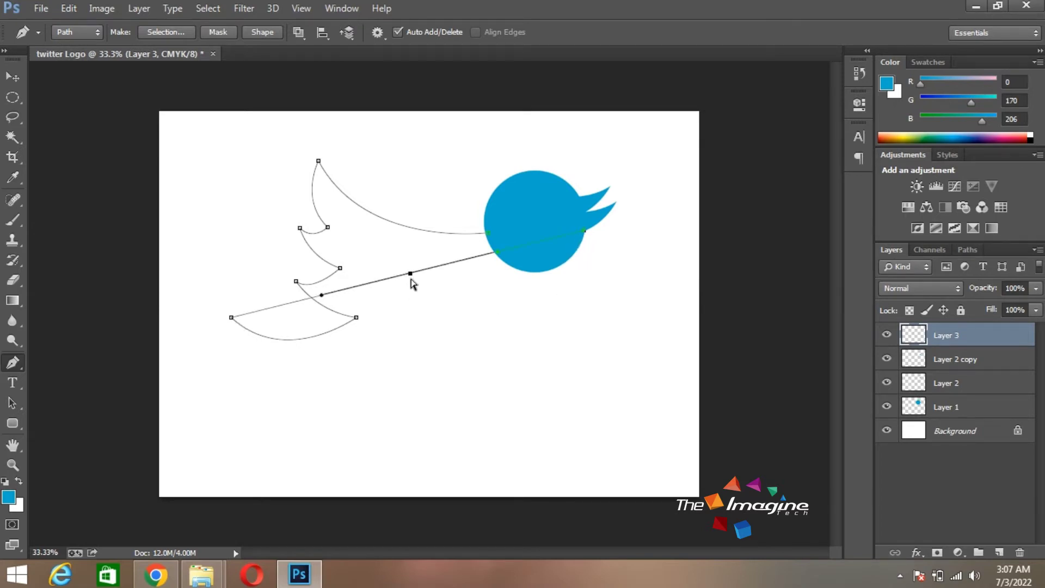
left_click_drag(411, 278, 475, 399)
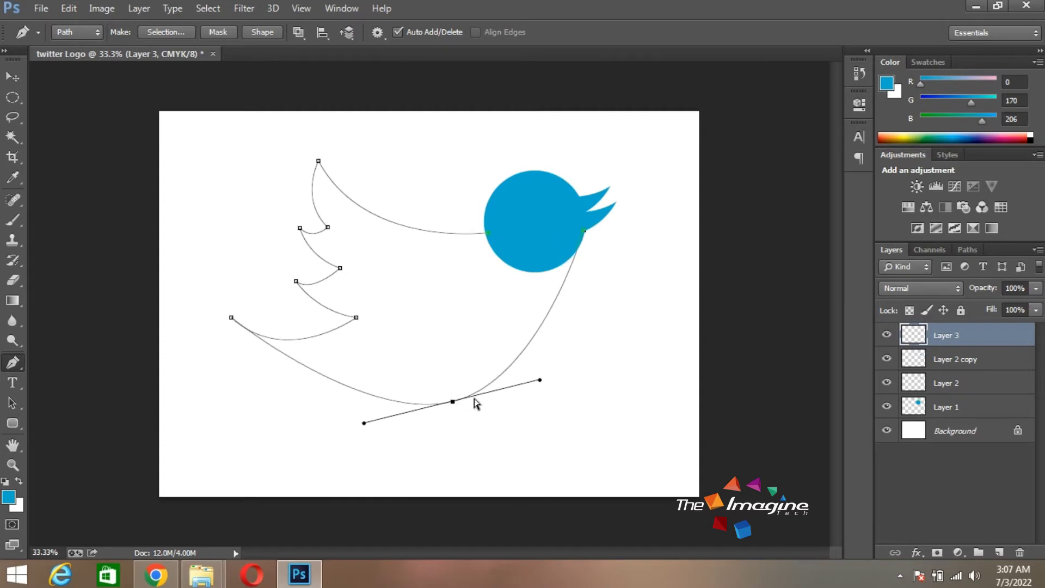
left_click_drag(540, 383, 618, 351)
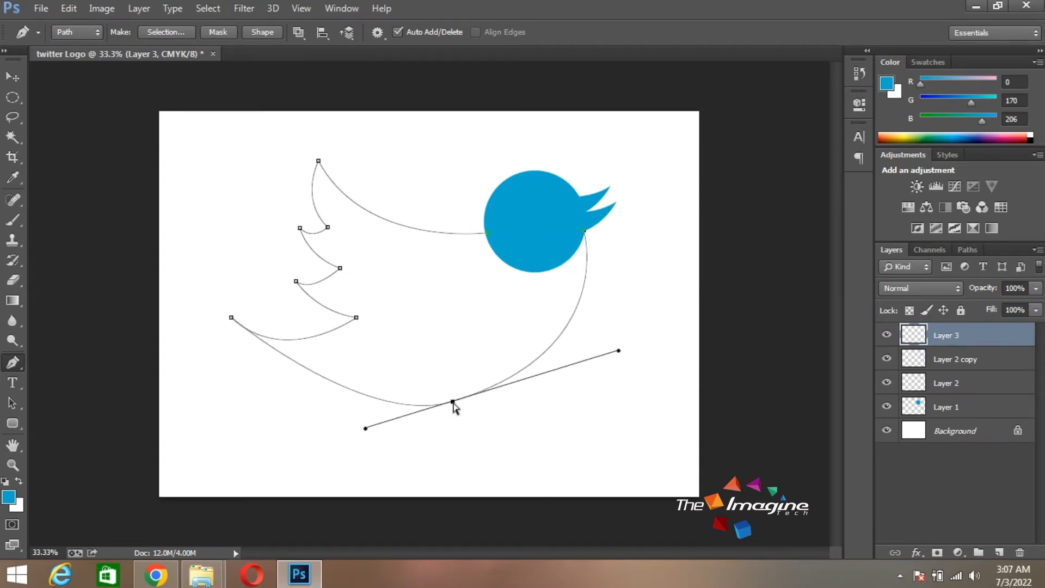
left_click_drag(453, 401, 456, 423)
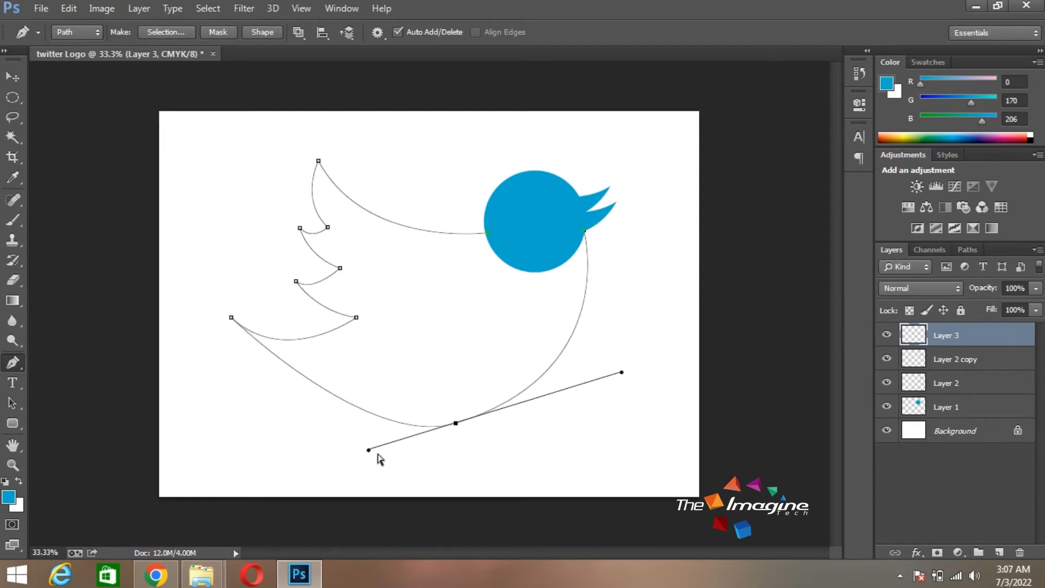
left_click_drag(368, 451, 312, 472)
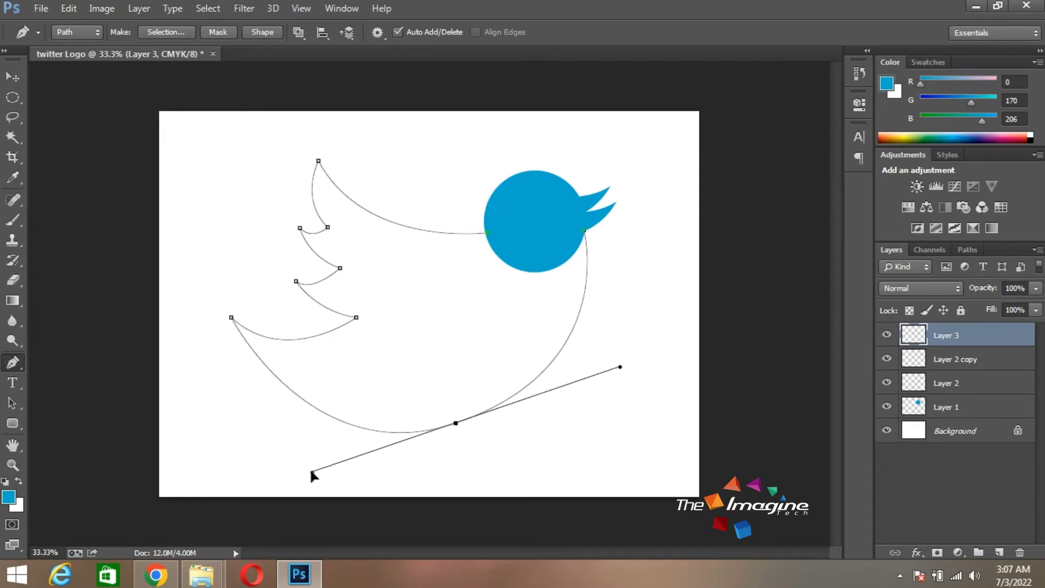
Step: Reposition the wing tip and feather anchor points on the outline
mouse_move(287, 212)
left_mouse_down()
mouse_move(370, 317)
mouse_move(347, 327)
left_mouse_up()
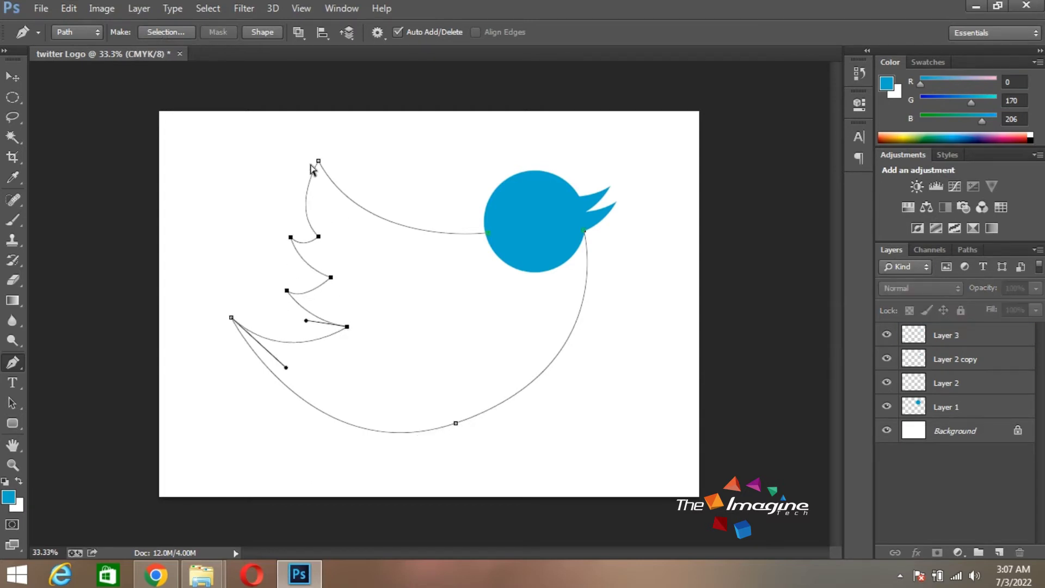
left_click_drag(319, 161, 309, 163)
left_click_drag(231, 319, 225, 326)
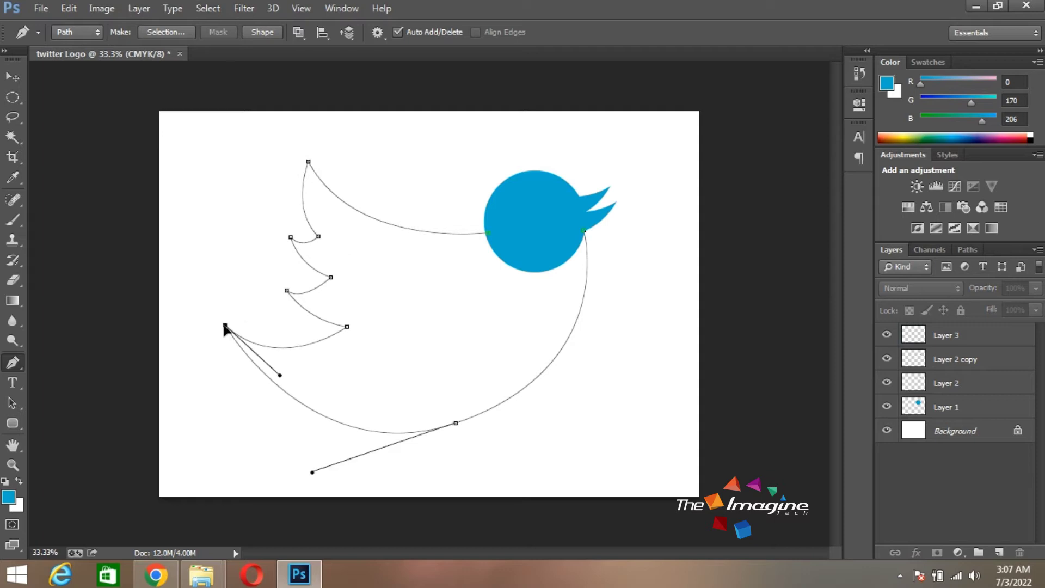
left_click_drag(287, 291, 296, 294)
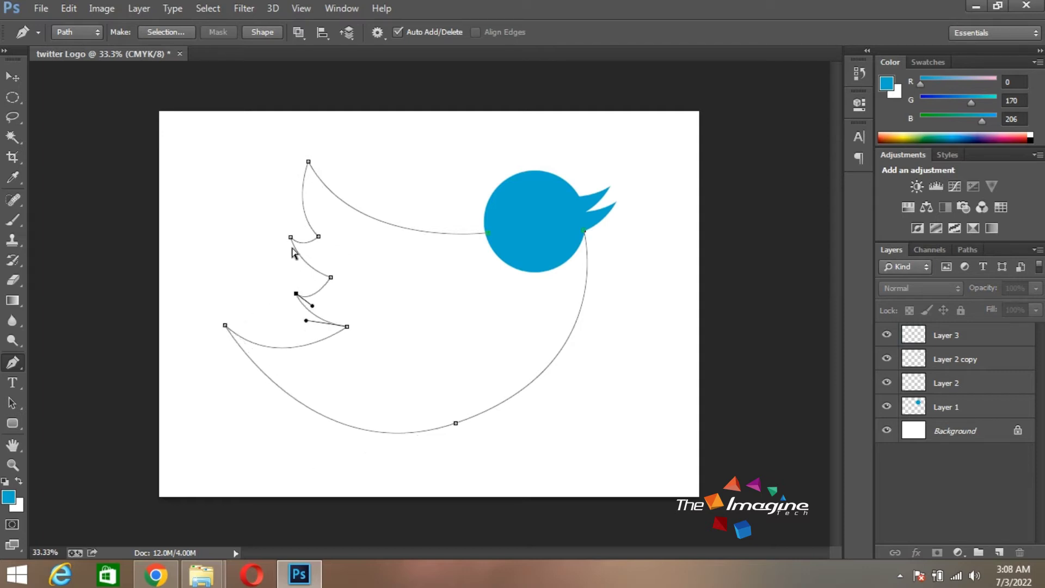
mouse_move(291, 237)
left_mouse_down()
mouse_move(279, 234)
mouse_move(289, 295)
mouse_move(316, 304)
mouse_move(296, 322)
left_mouse_up()
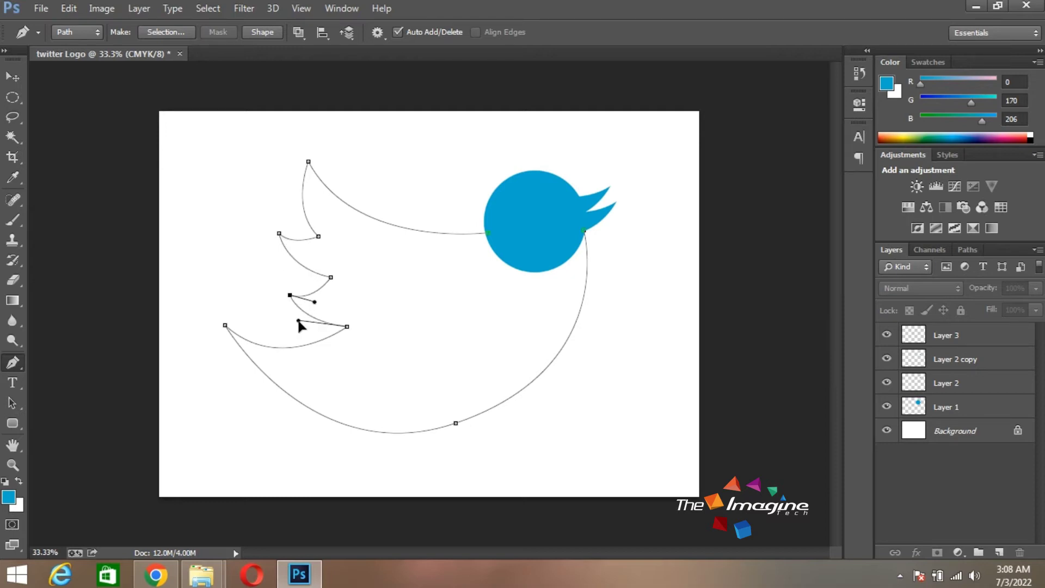
left_click(267, 258, "ctrl")
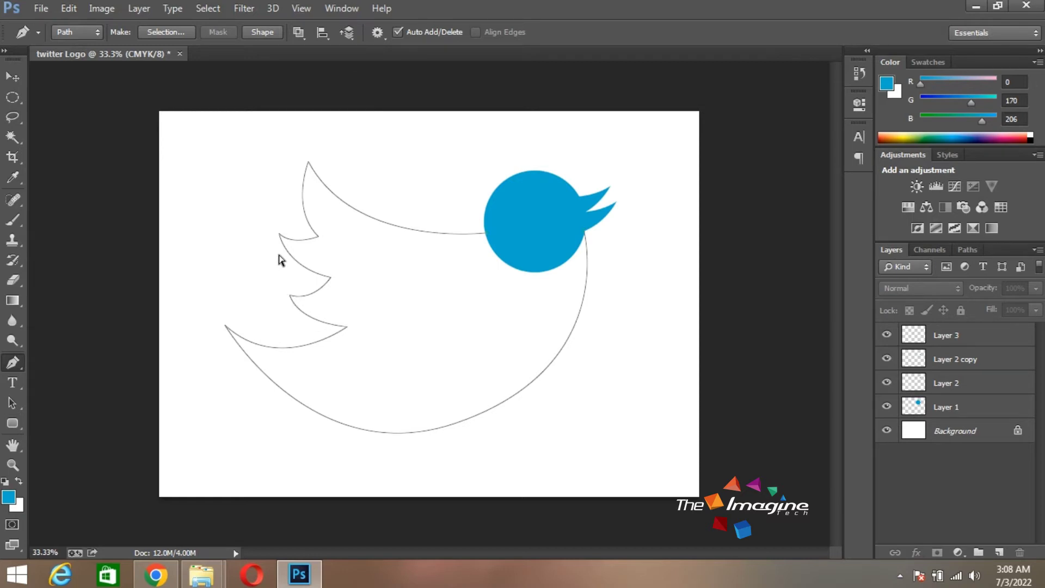
Step: Nudge the top wing point left and refine the upper and lower feather curves
left_click(310, 164, "ctrl")
left_click_drag(310, 164, 302, 164)
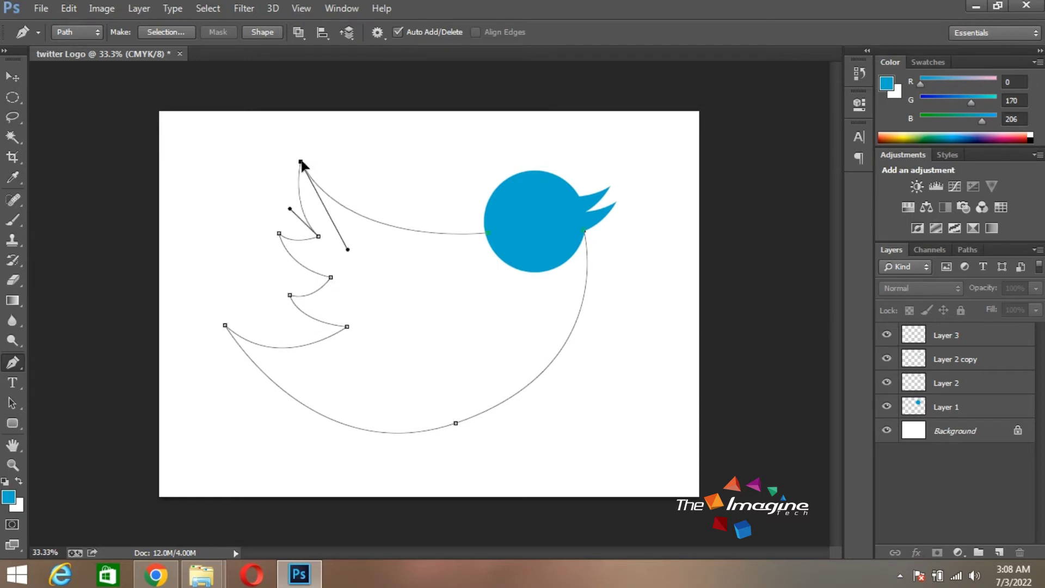
left_click_drag(348, 255, 351, 267)
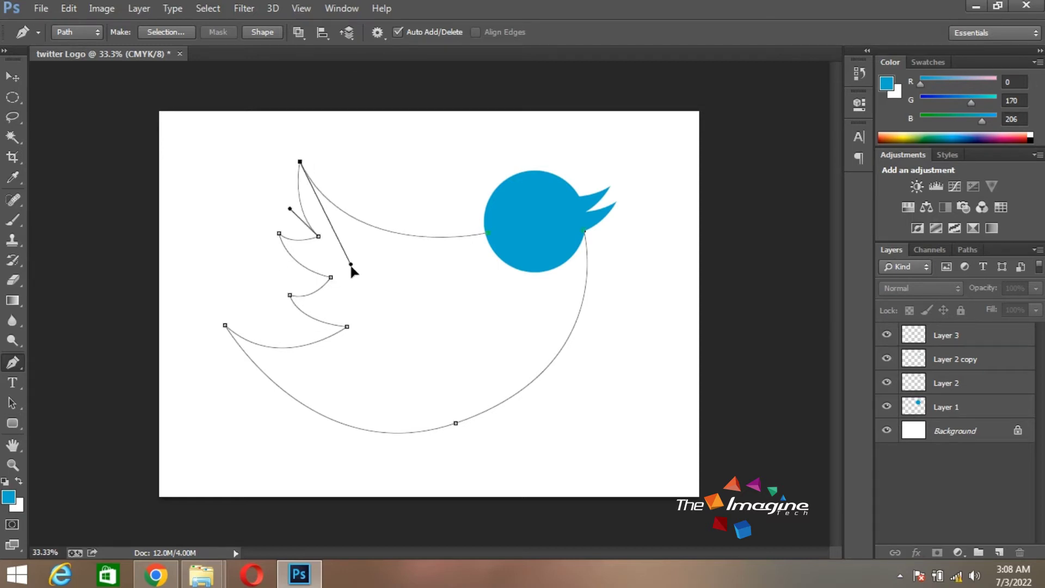
left_click(449, 182, "ctrl")
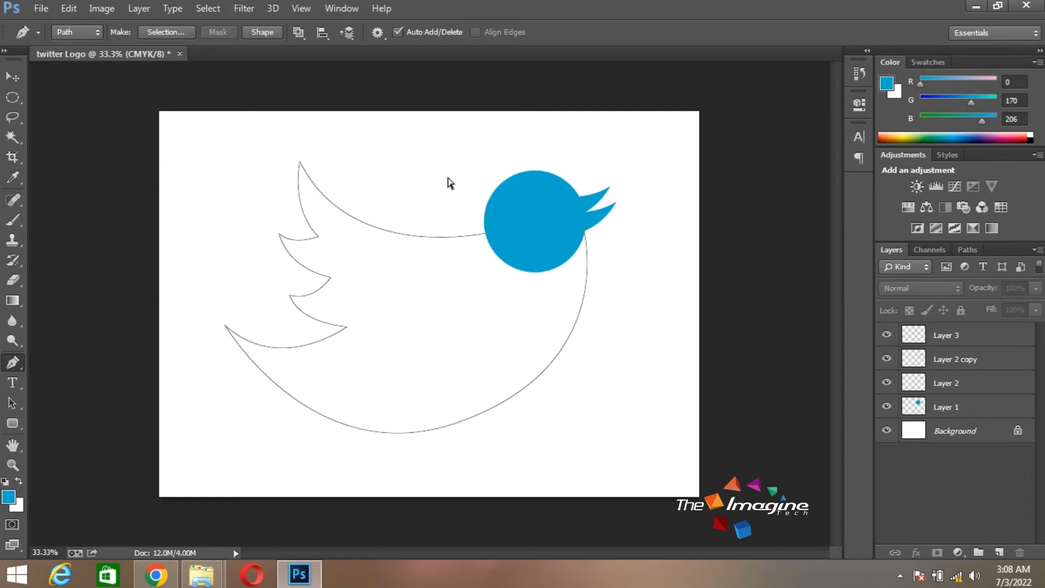
left_click(301, 178, "ctrl")
left_click_drag(289, 209, 278, 204)
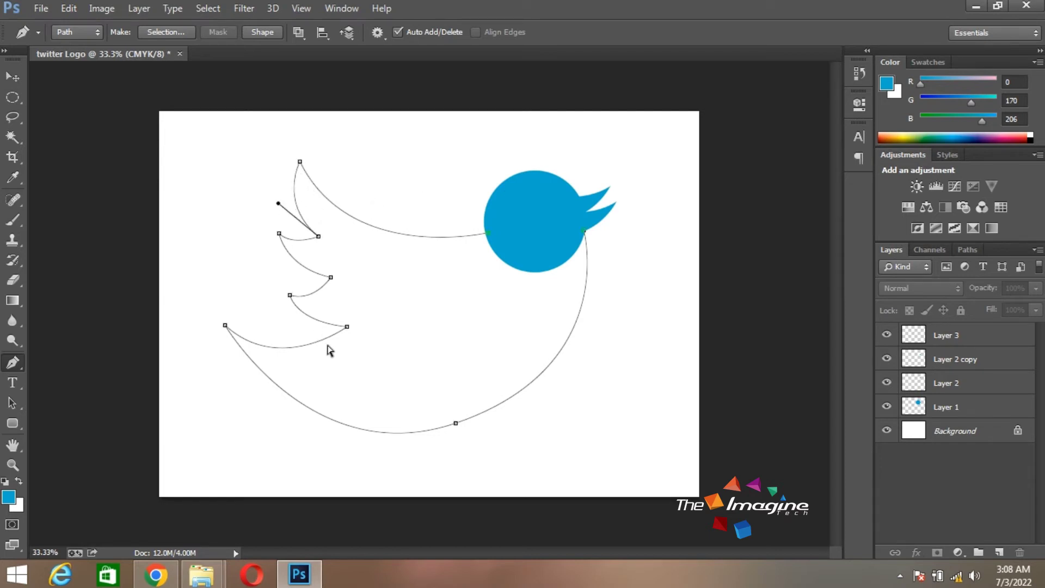
left_click(346, 326, "ctrl")
left_click_drag(282, 379, 287, 378)
Step: Adjust the bottom belly point's handles so the curve sweeps smoothly toward the beak
left_click(456, 424, "ctrl")
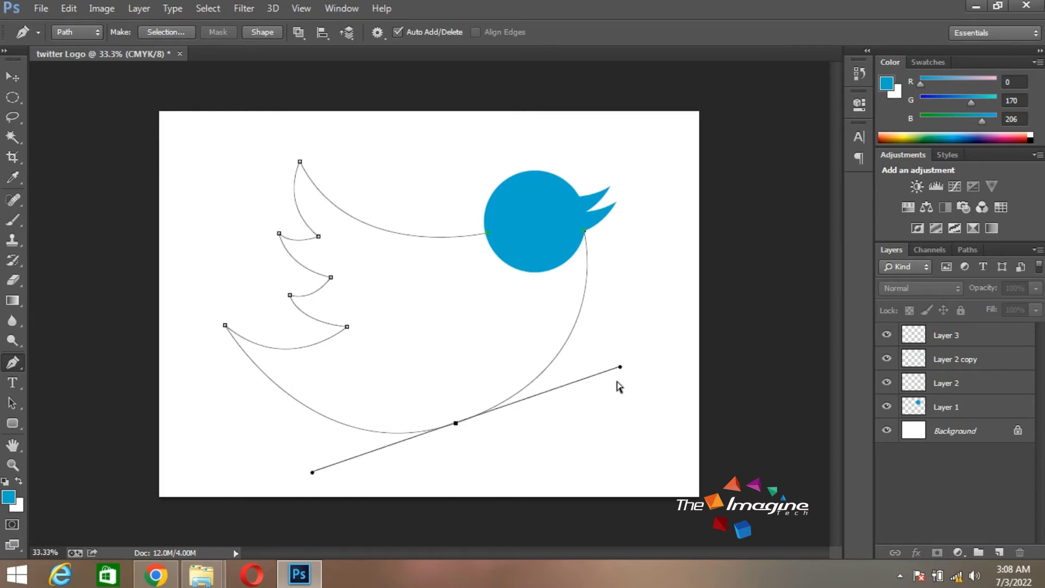
left_click_drag(620, 368, 604, 362)
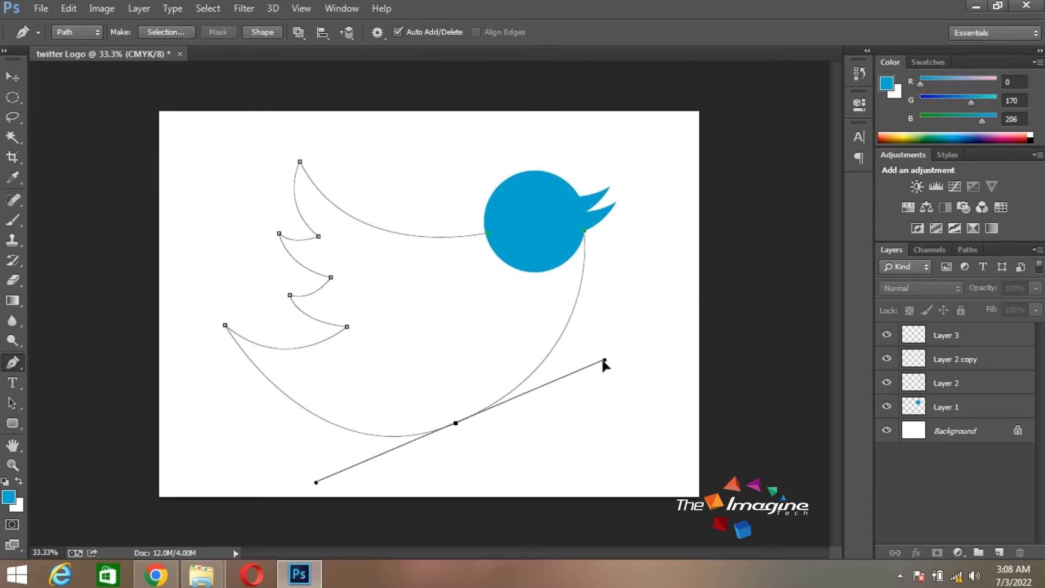
left_click(522, 417, "ctrl")
left_click(485, 413, "ctrl")
left_click(456, 423, "ctrl")
left_click_drag(605, 361, 604, 370)
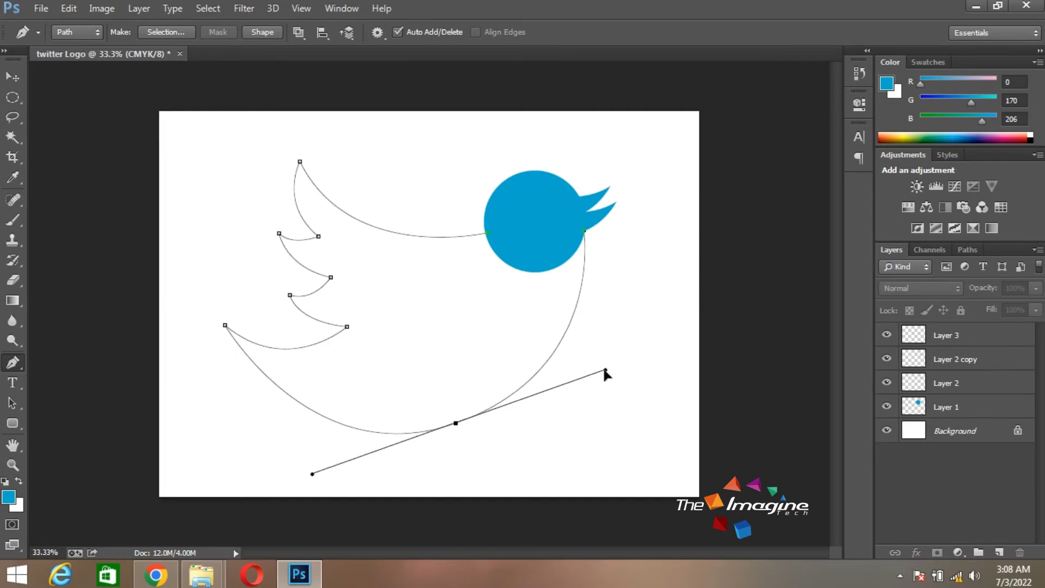
left_click(639, 329, "ctrl")
left_click(584, 248, "ctrl")
left_click(488, 233, "ctrl")
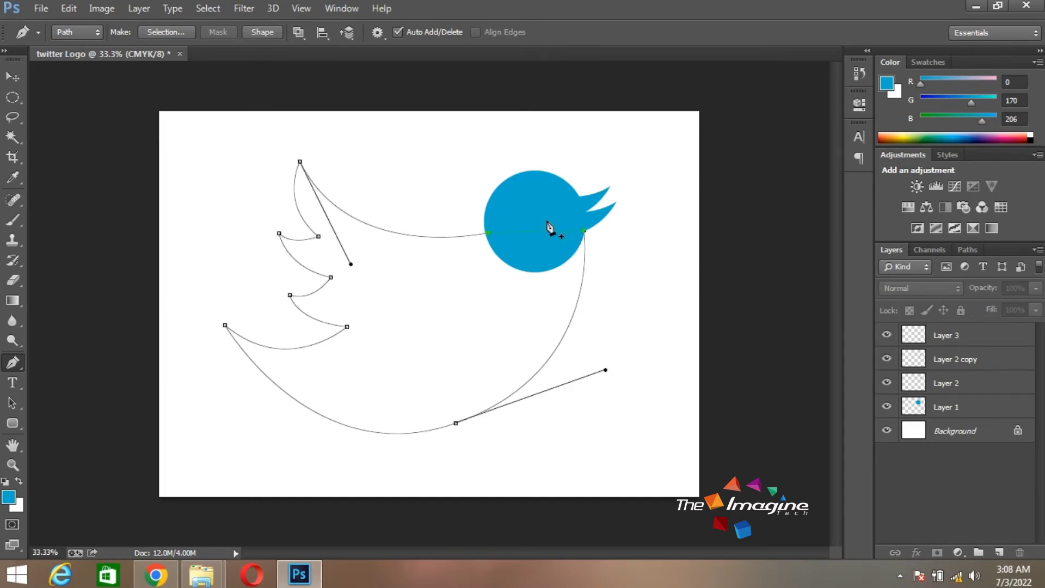
Step: Fill the bird outline on Layer 3 with the foreground blue
key("ctrl+Return")
left_click(952, 334)
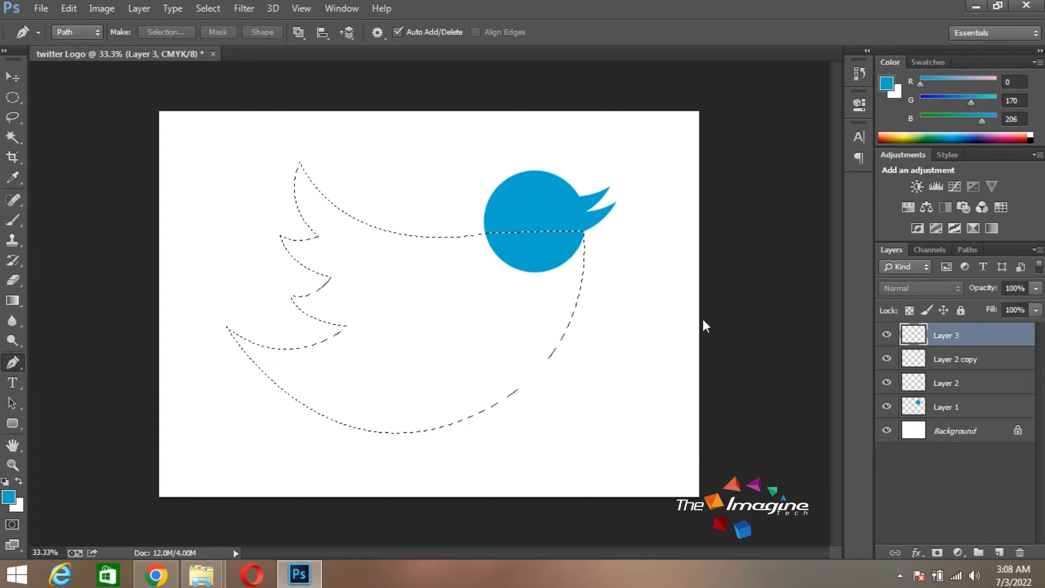
key("alt+BackSpace")
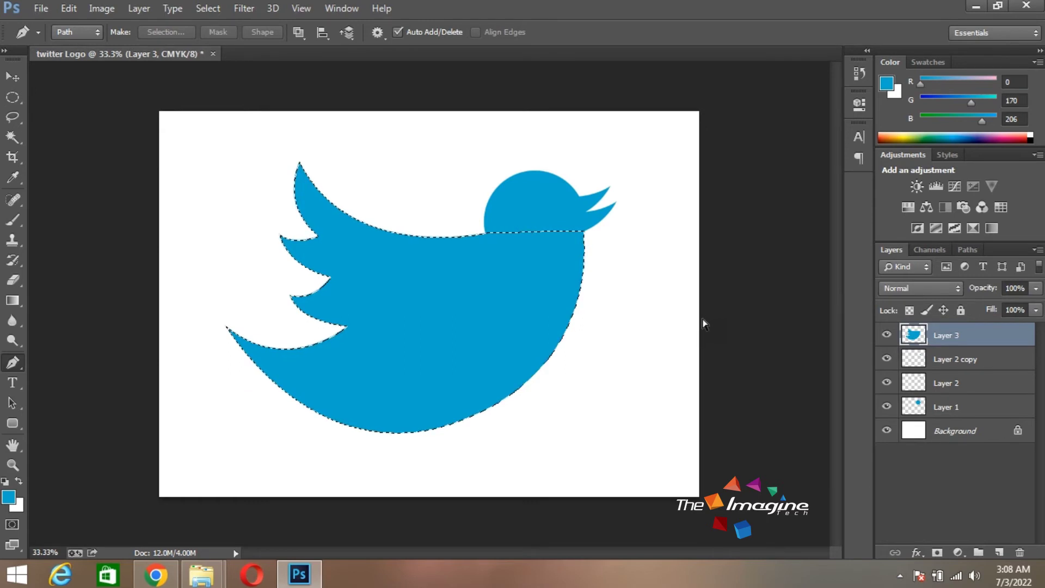
key("ctrl+d")
Step: Raise all the bird layers together by about 0.38 in, then reselect Layer 3
key("v")
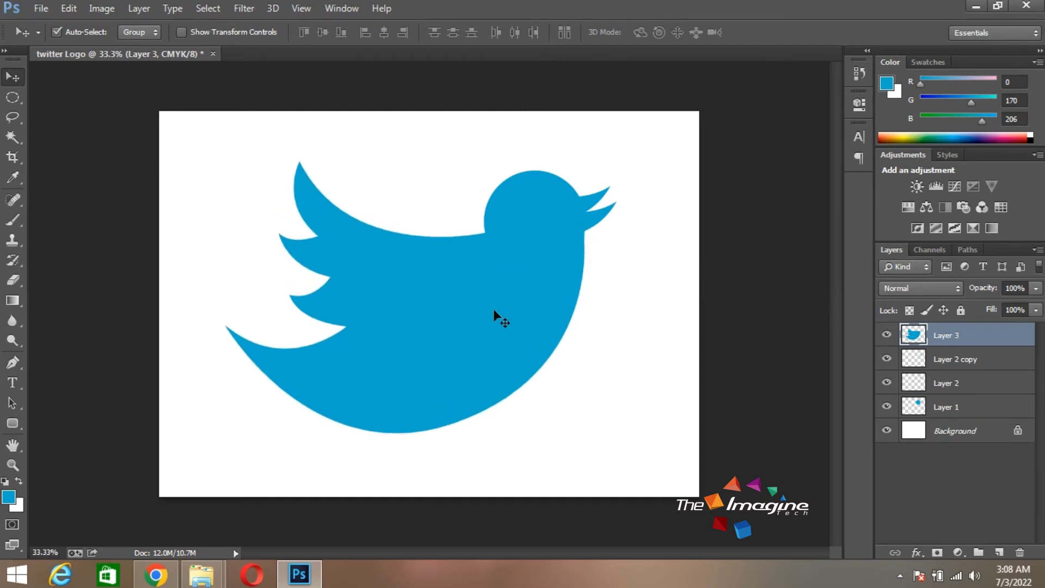
mouse_move(160, 138)
left_mouse_down()
mouse_move(503, 283)
mouse_move(665, 448)
left_mouse_up()
left_click_drag(517, 358, 522, 346)
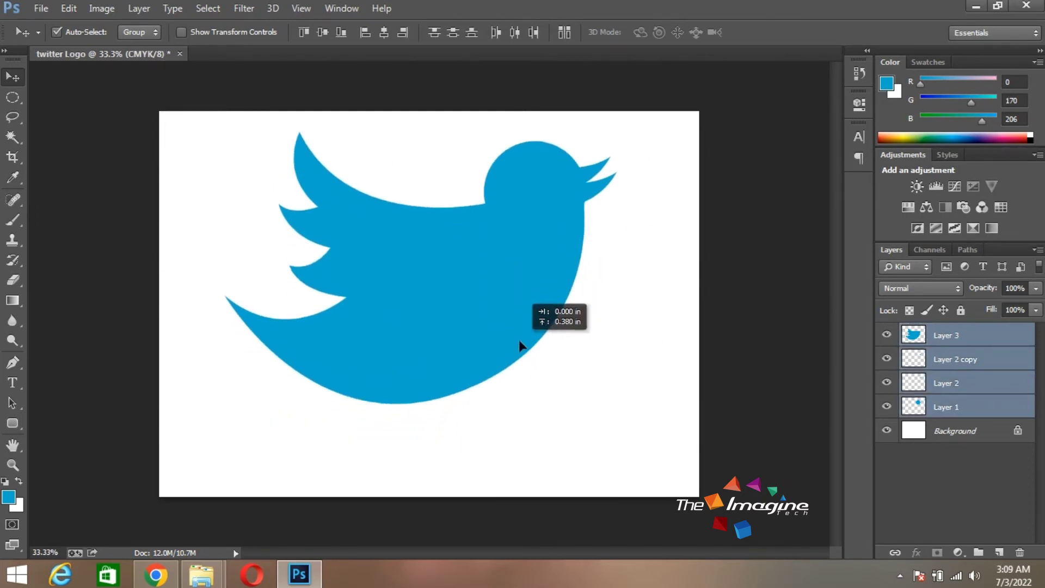
left_click(584, 374)
left_click(963, 336)
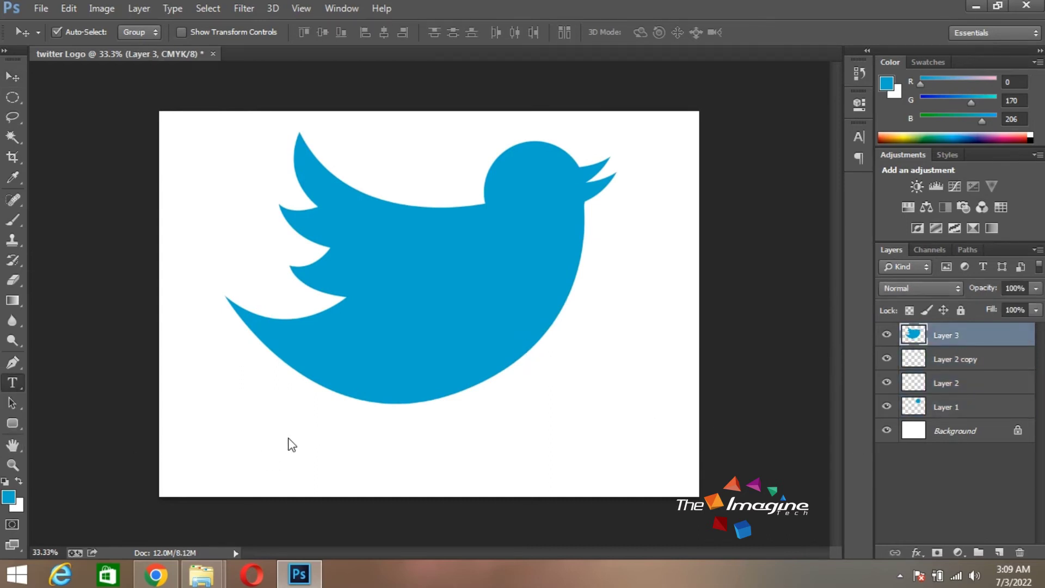
Step: Create the 'twitter' text layer, scale it up to about 45.6 pt, and place it beneath the bird
key("t")
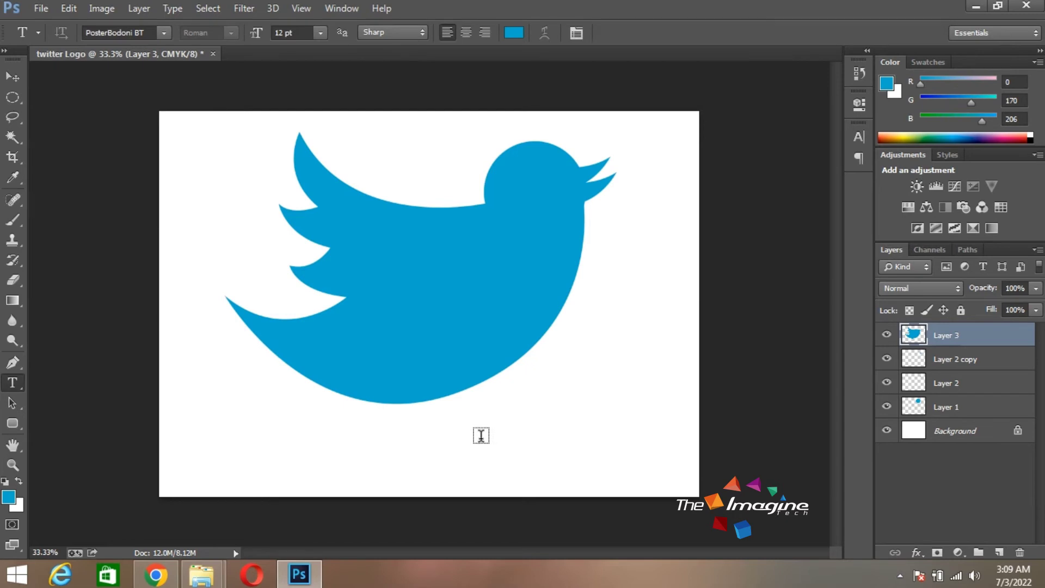
left_click(481, 435)
type("twitter")
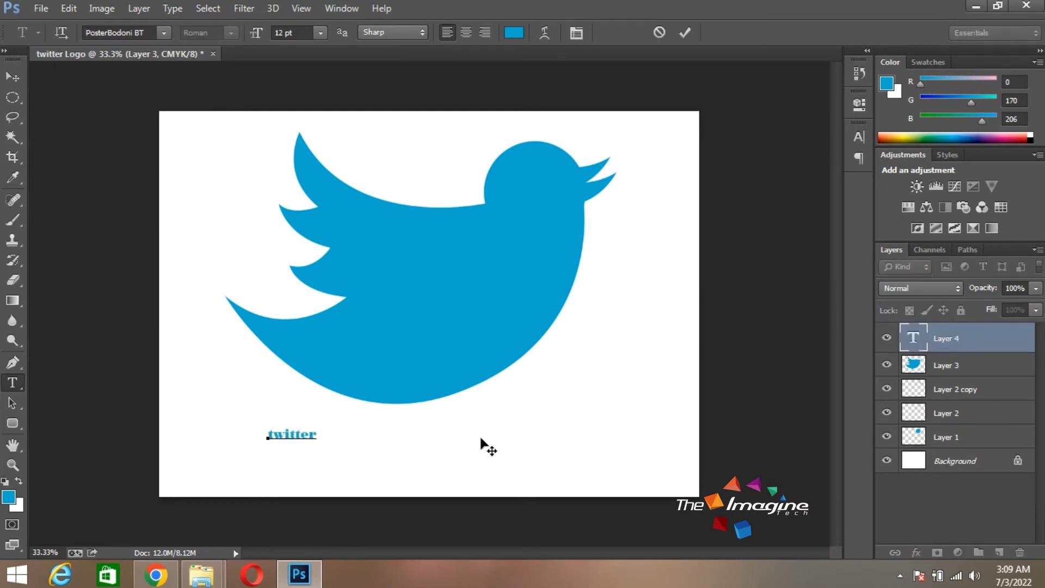
key("ctrl+a")
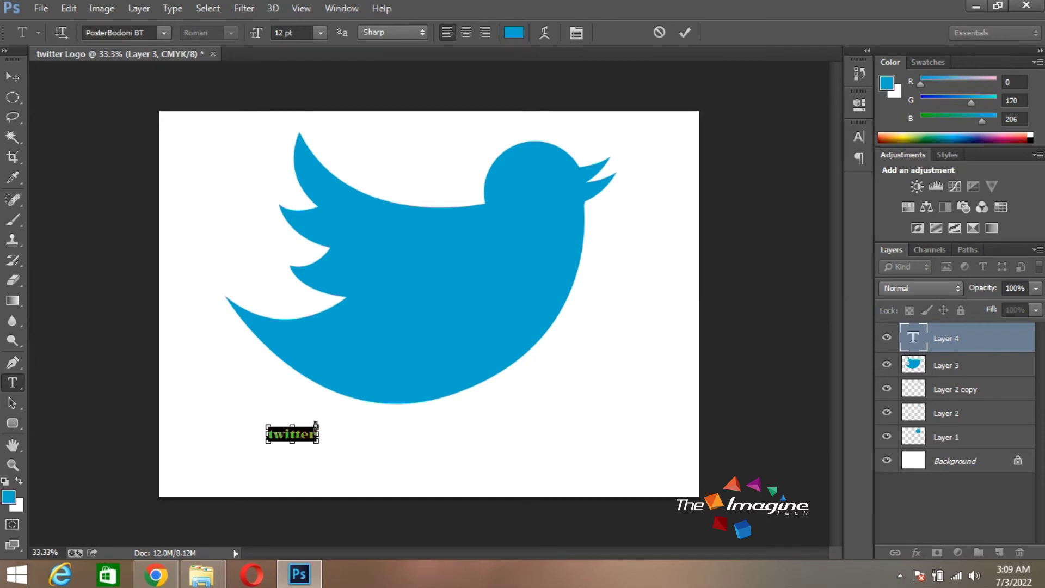
mouse_move(319, 424)
left_mouse_down()
mouse_move(361, 401)
mouse_move(441, 384)
left_mouse_up()
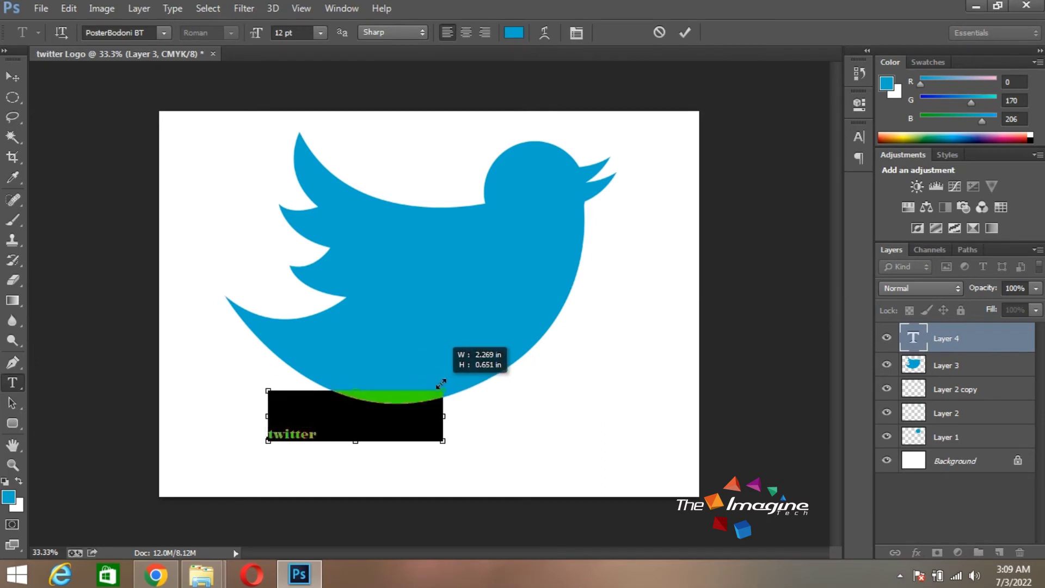
left_click_drag(475, 452, 449, 428)
left_click_drag(471, 369, 523, 406)
left_click(463, 452)
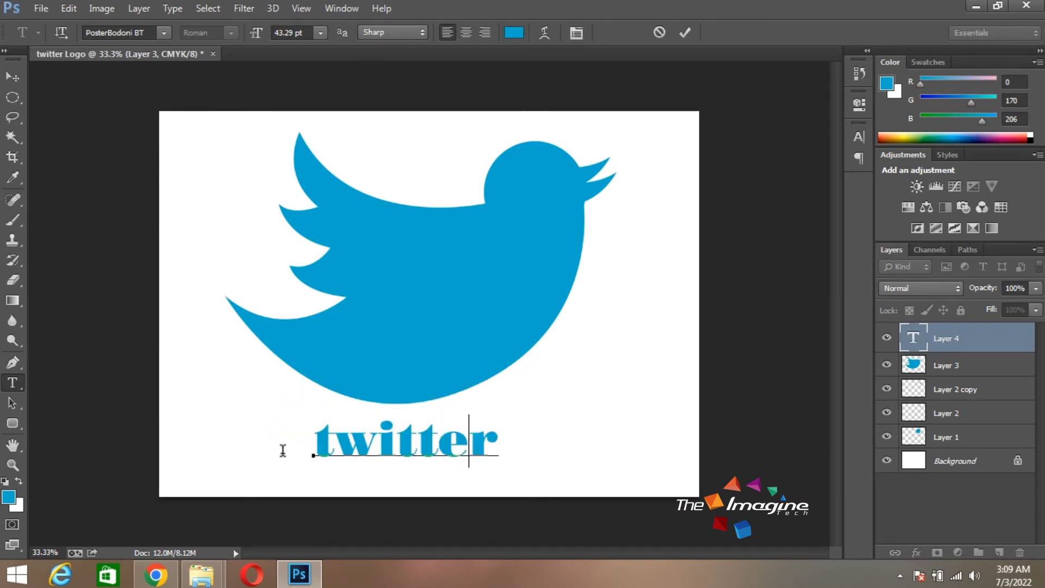
left_click_drag(282, 451, 494, 451)
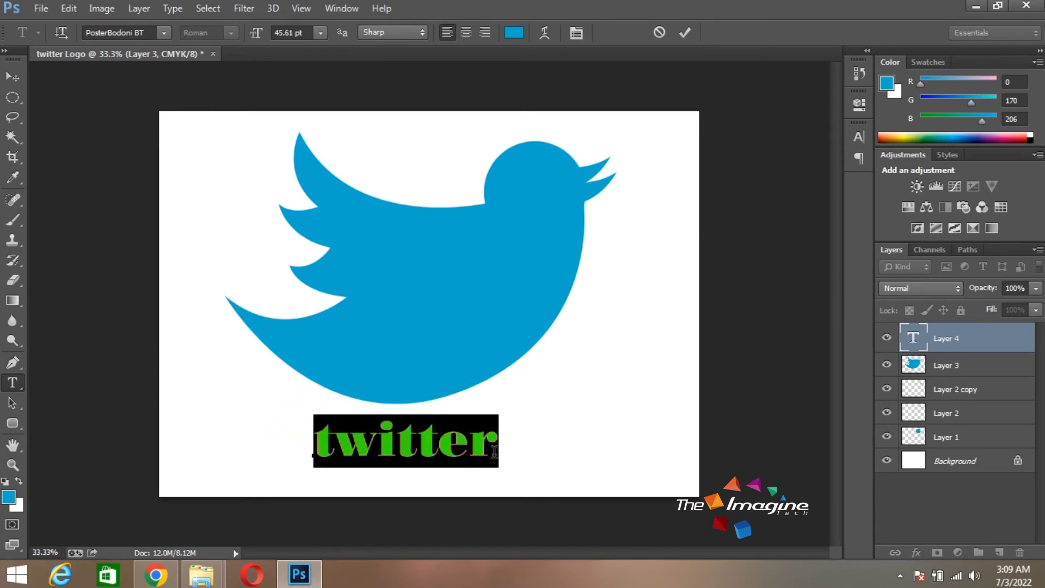
Step: Change the twitter text's font to PicoBlackAI in the Character panel
left_click(578, 37)
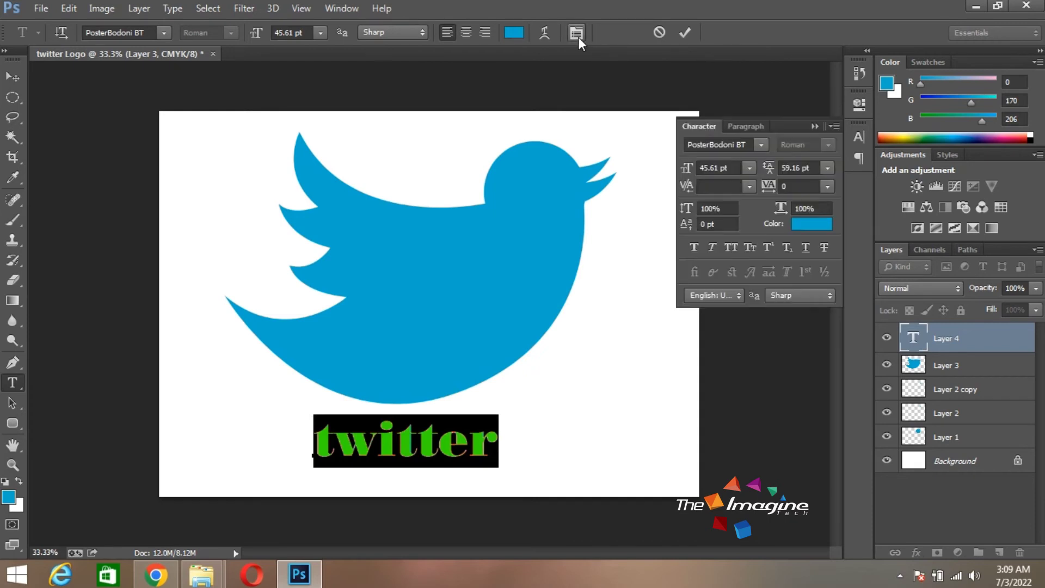
left_click(760, 144)
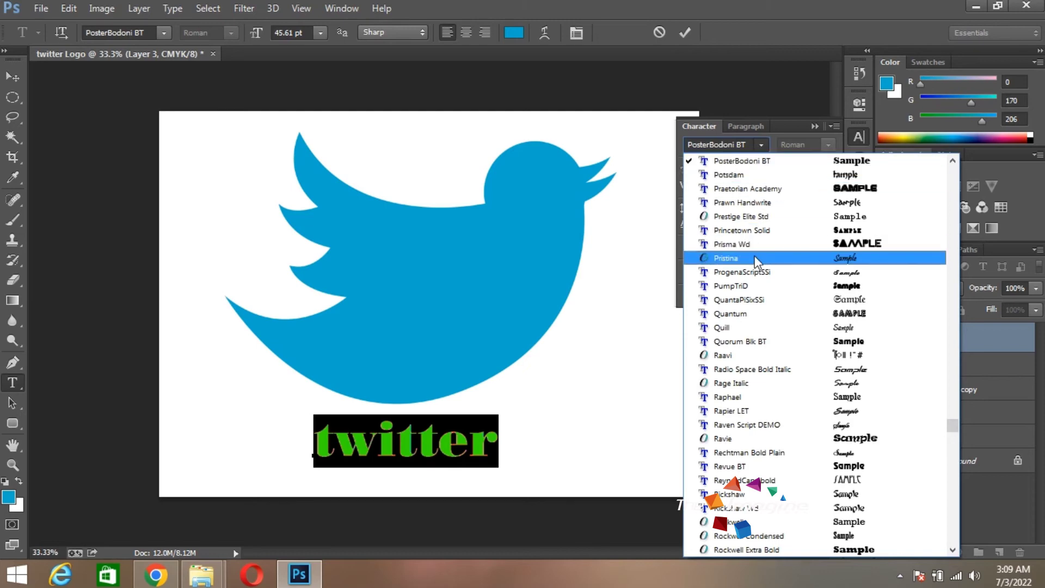
scroll(746, 285, "up", 4)
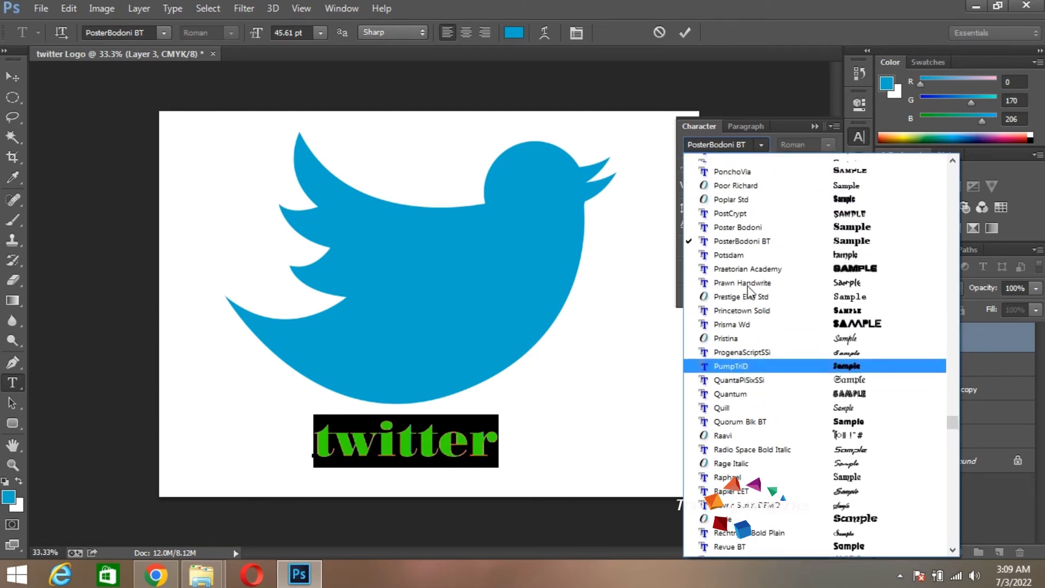
scroll(743, 287, "up", 2)
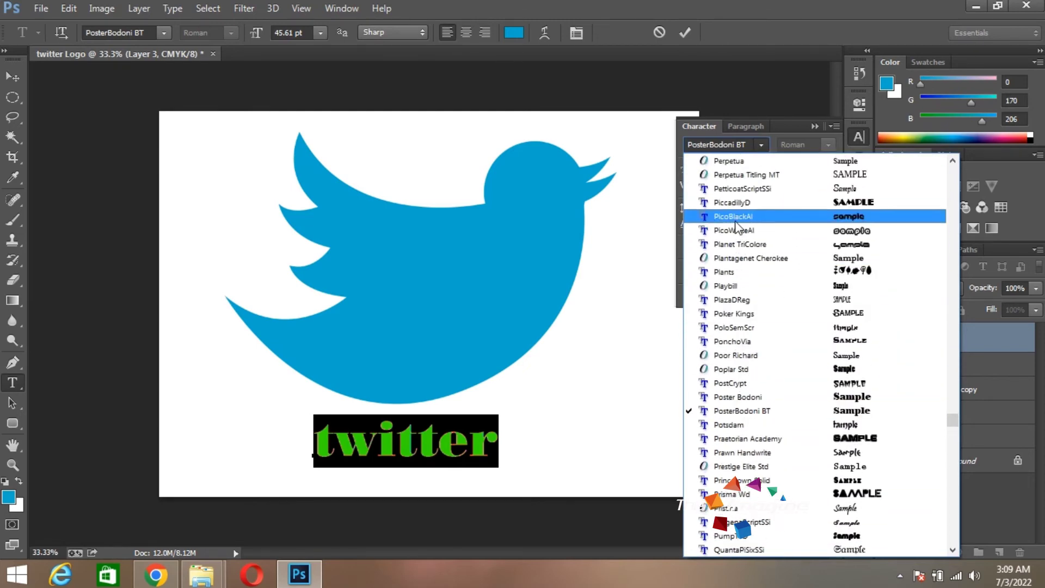
key("Escape")
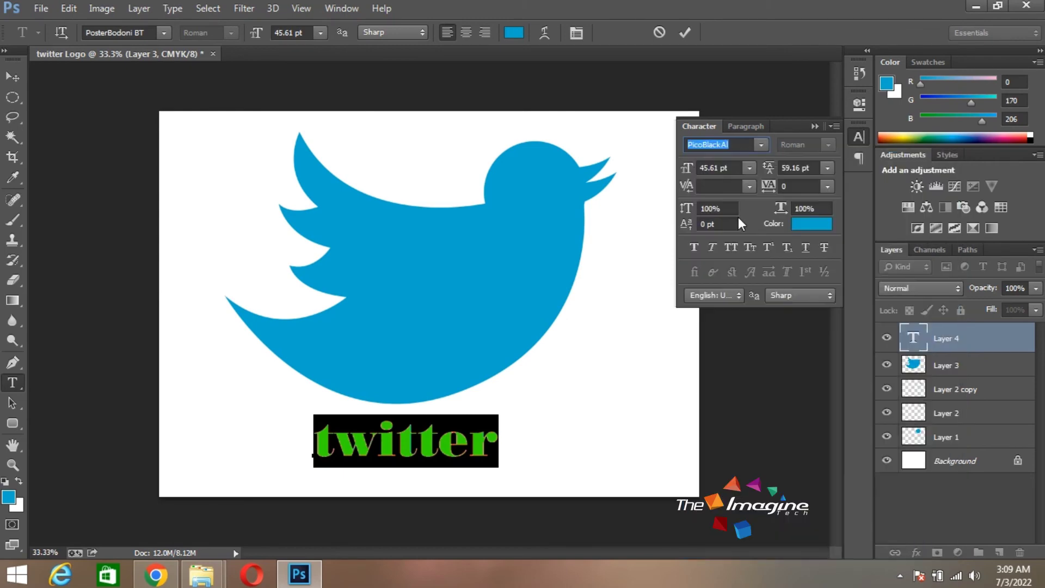
type("Pico")
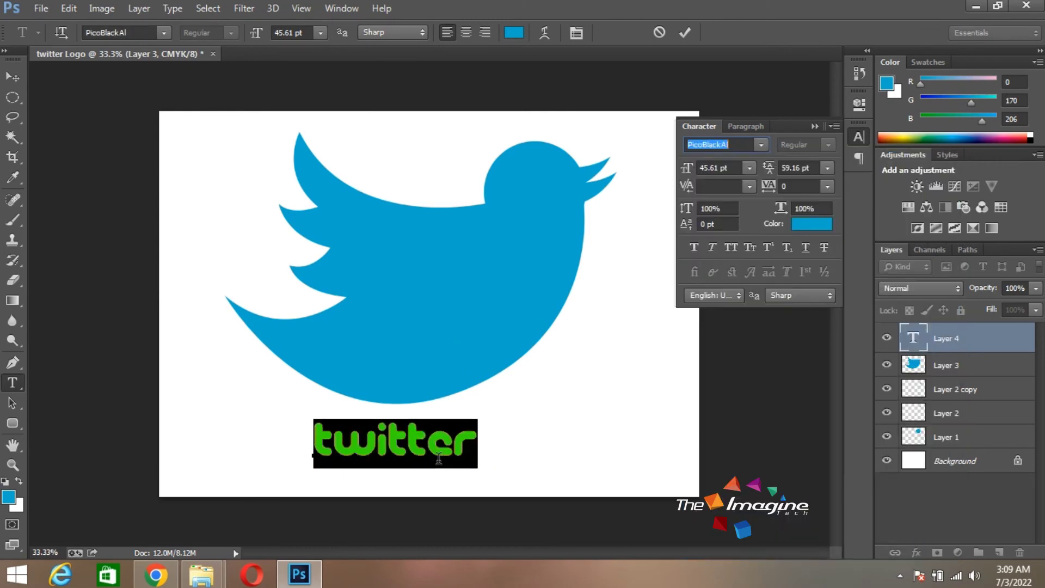
left_click(452, 460)
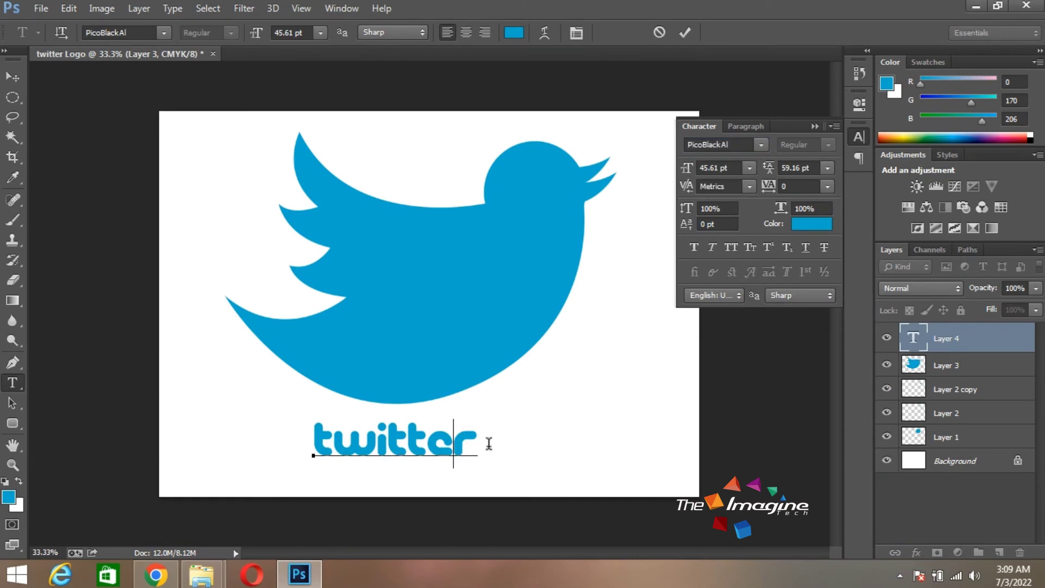
Step: Enlarge the twitter text to 61.97 pt and commit it
key("ctrl+a")
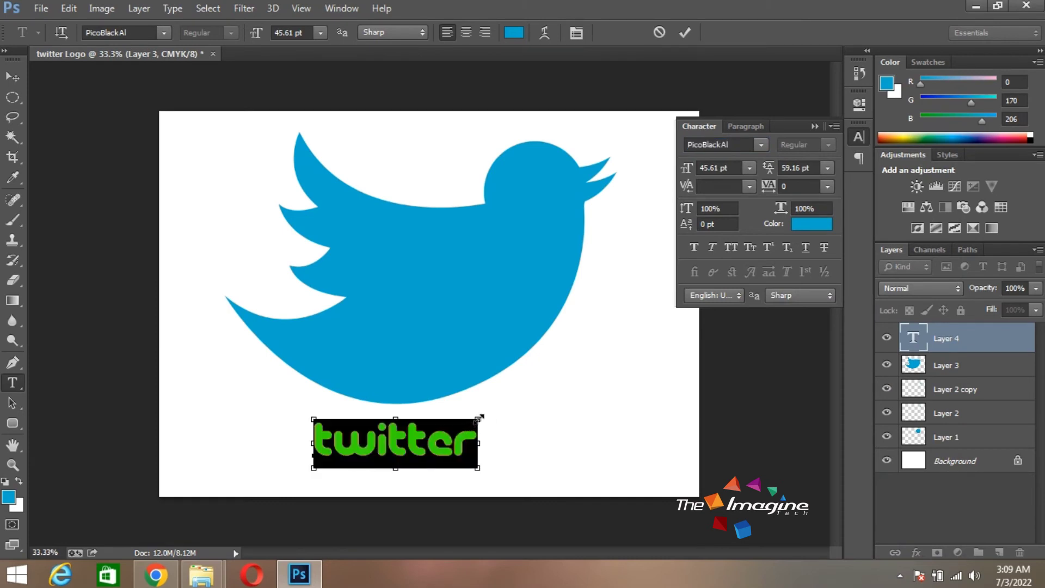
left_click_drag(478, 418, 534, 385)
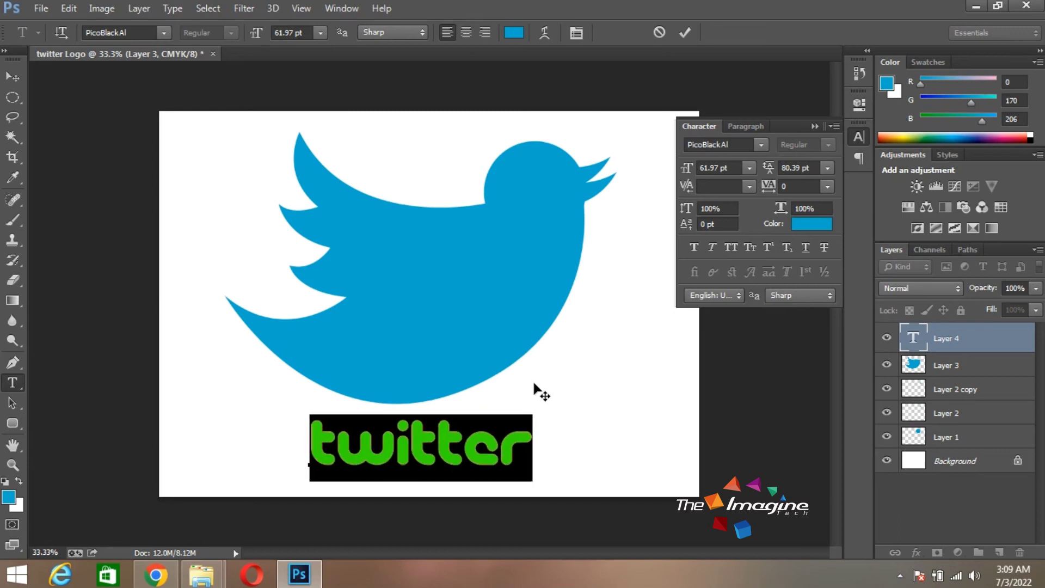
left_click(16, 82)
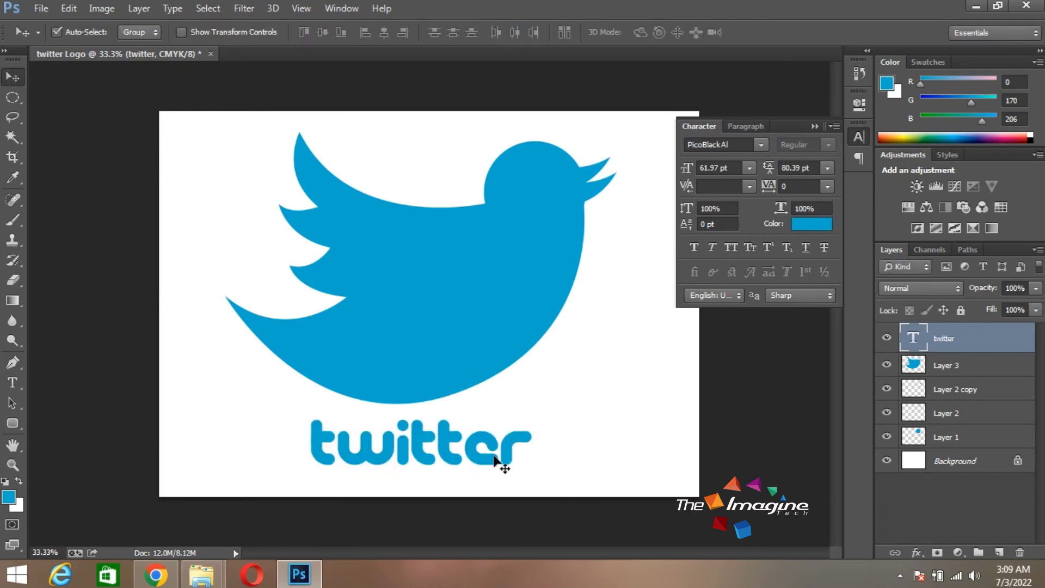
Step: Select Layer 1 through Layer 3 and merge them with Ctrl+E
left_click(964, 369)
left_click(964, 438, "shift")
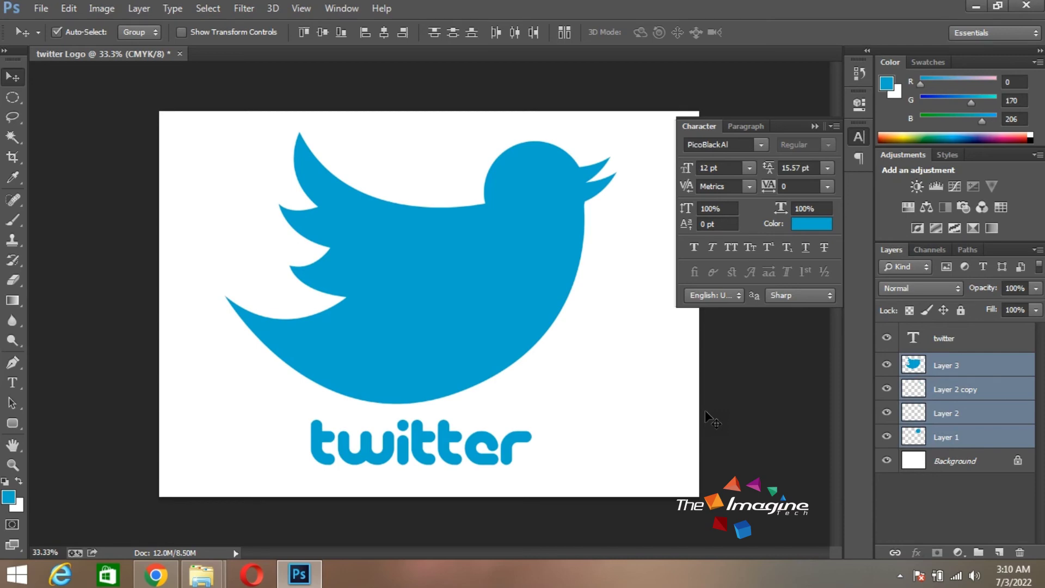
key("ctrl+e")
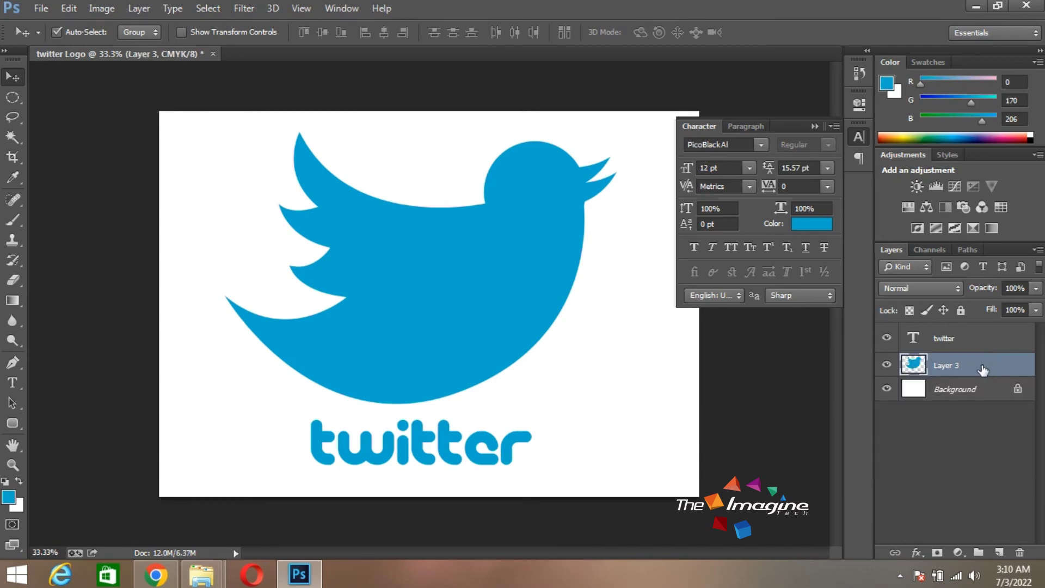
Step: Add a black drop shadow to Layer 3: 100% opacity, 9 px distance, 12% spread
double_click(982, 368)
left_click(588, 377)
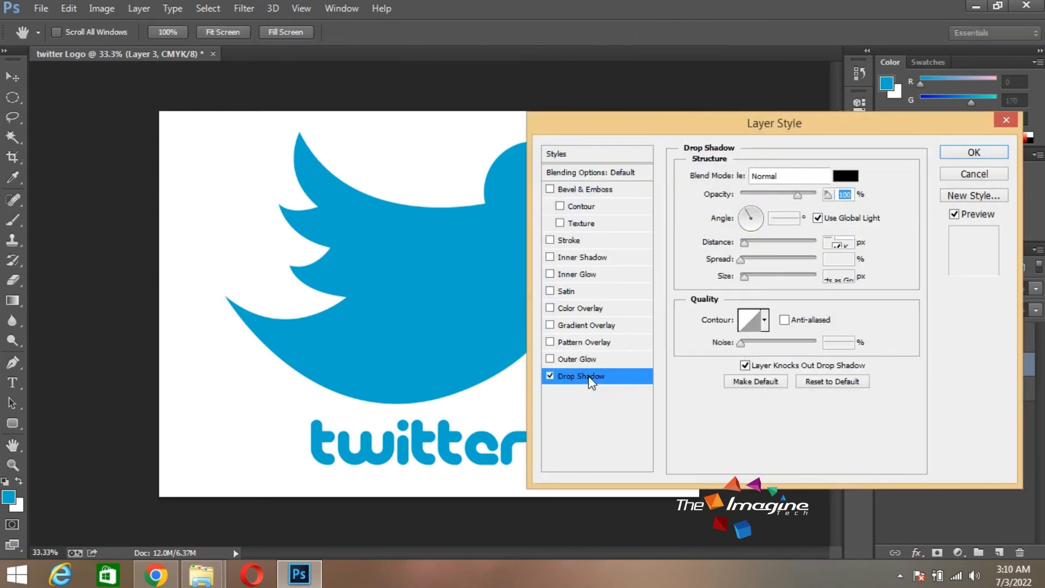
left_click_drag(649, 124, 747, 128)
left_click_drag(891, 195, 941, 205)
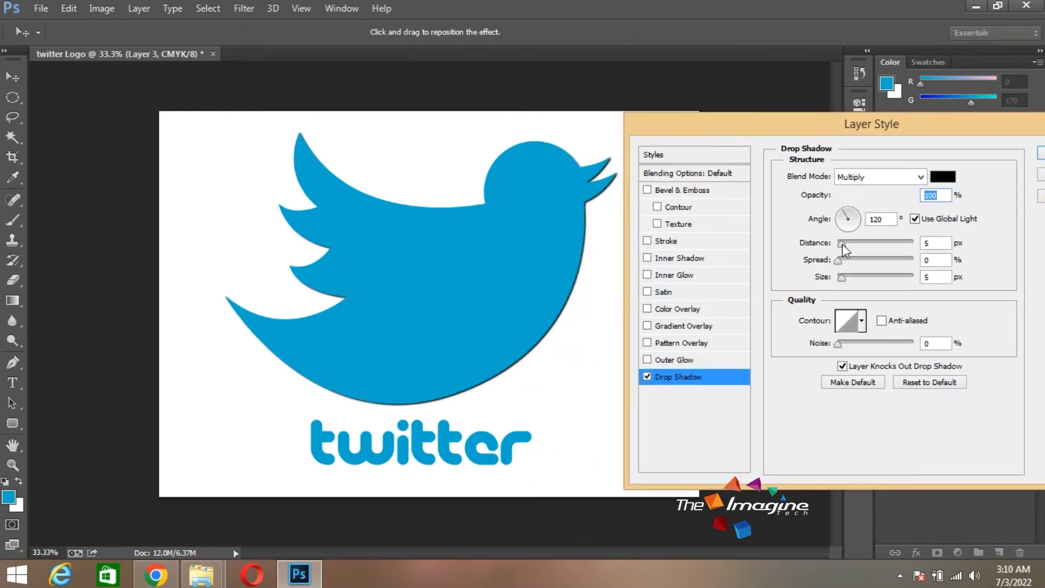
left_click_drag(841, 243, 845, 282)
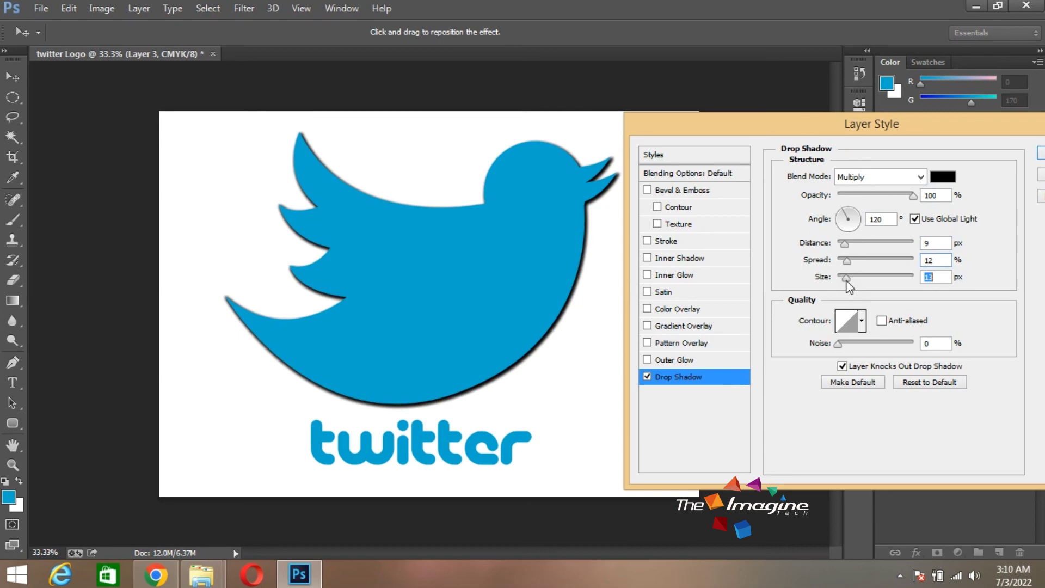
left_click(1039, 154)
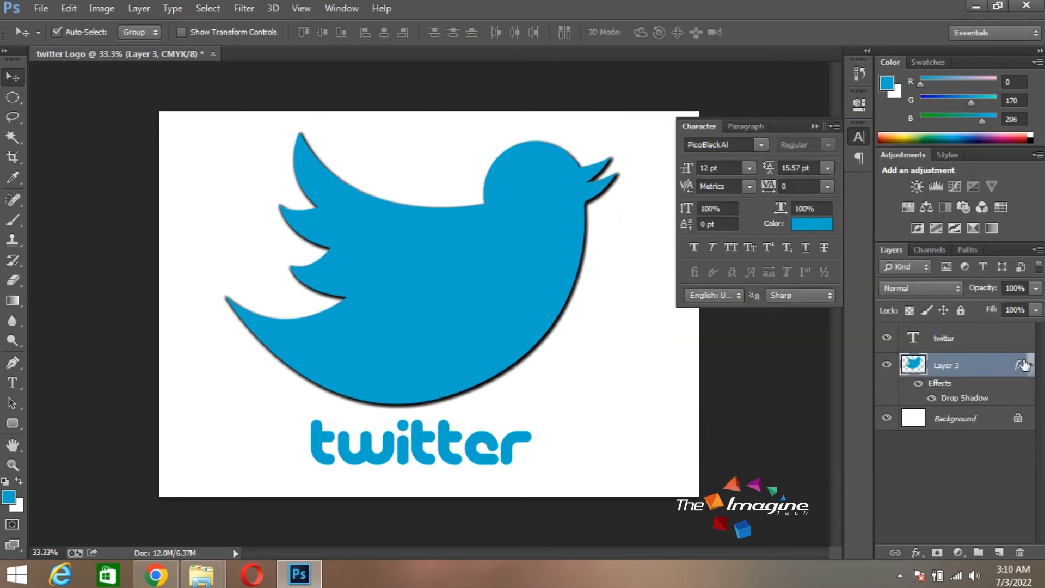
Step: Copy the bird's drop shadow style from Layer 3 and paste it onto the twitter text layer
right_click(1019, 368)
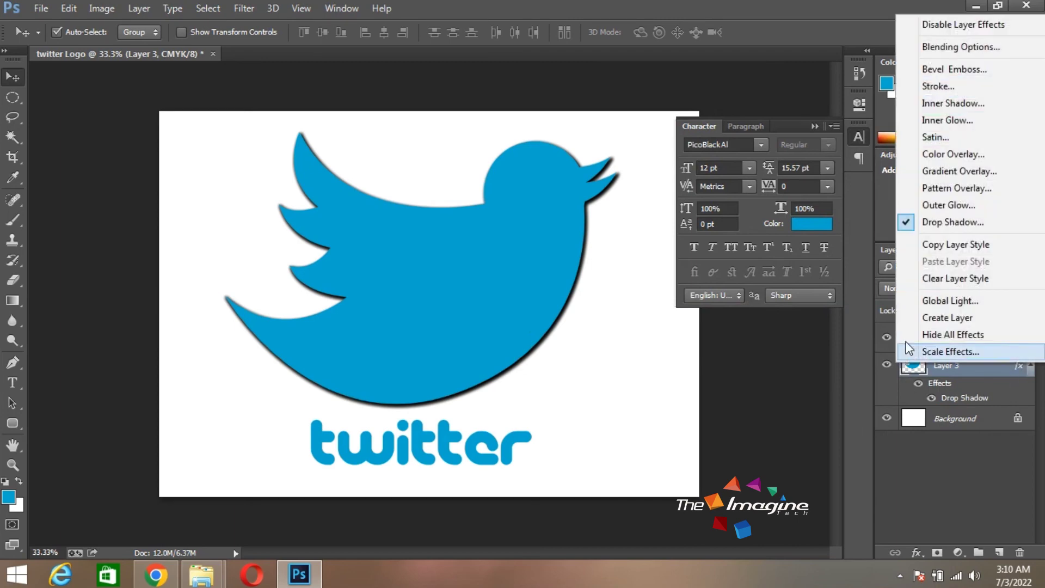
left_click(946, 246)
left_click(512, 443)
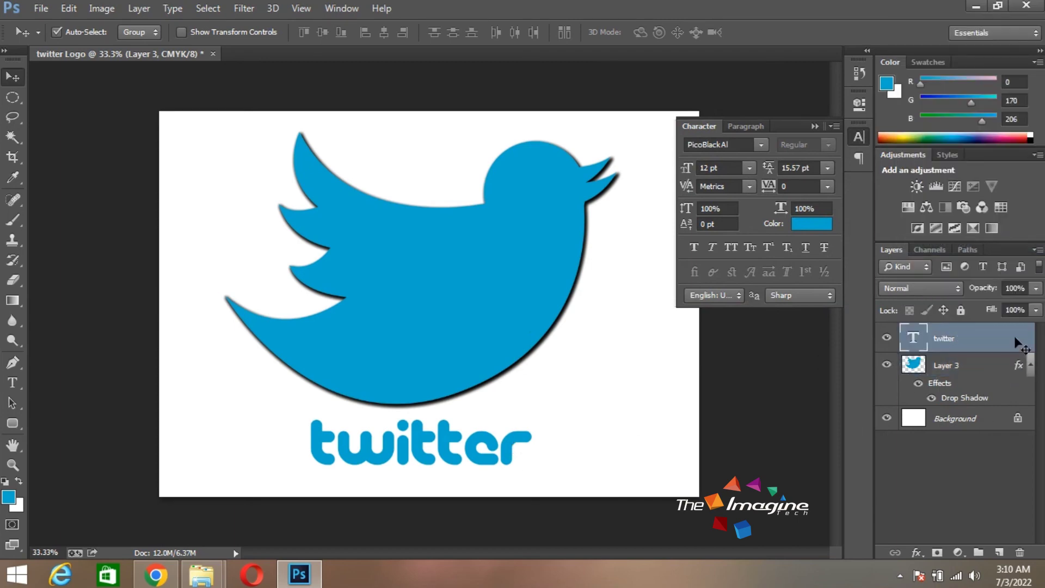
right_click(1014, 338)
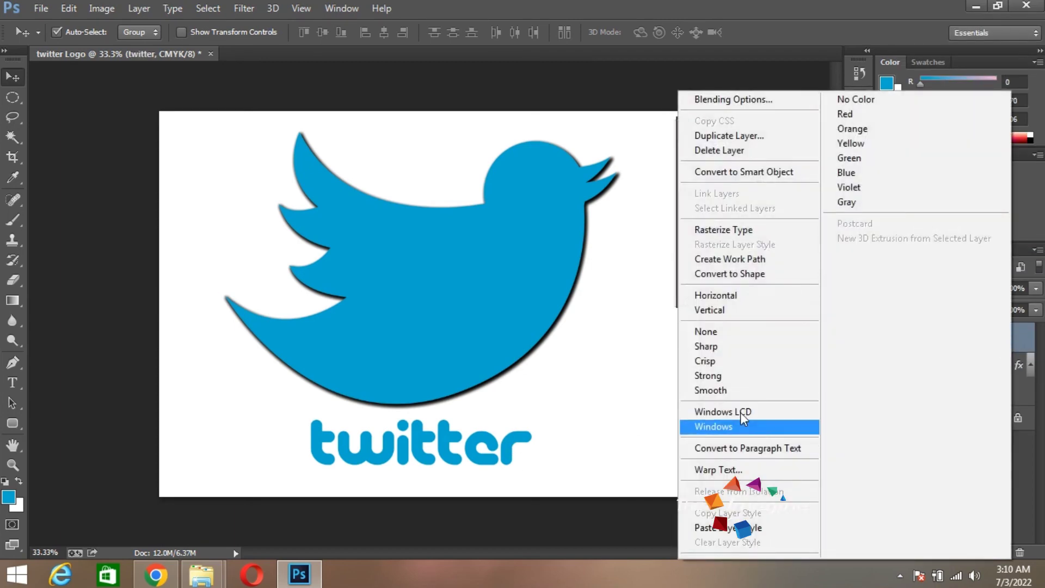
left_click(744, 528)
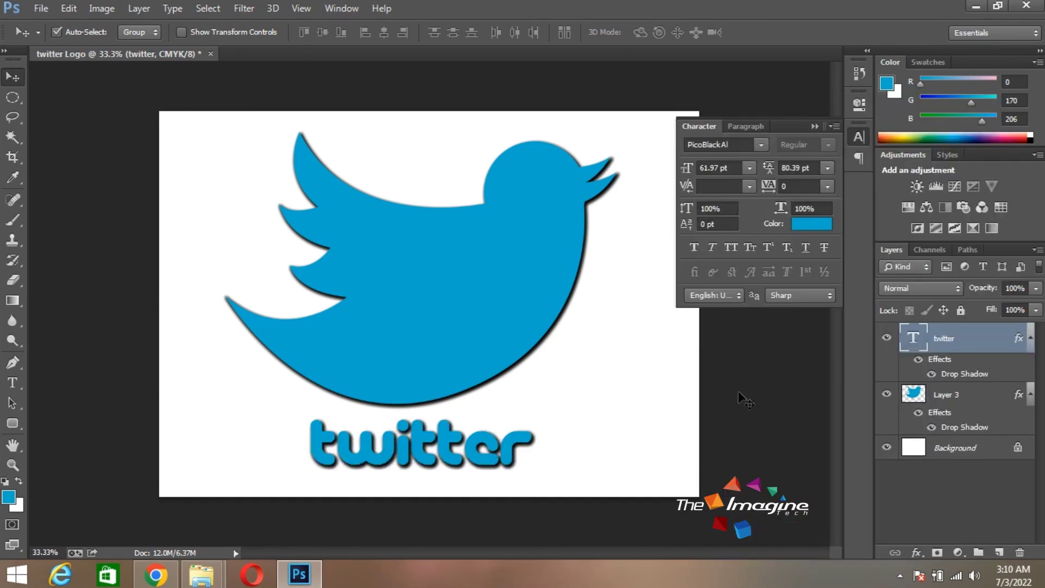
left_click(814, 126)
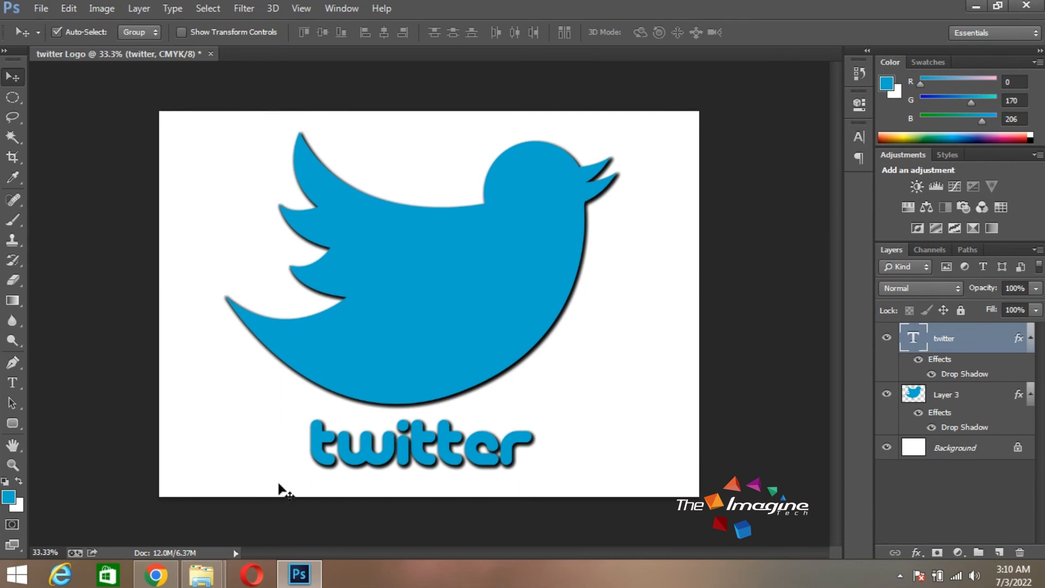